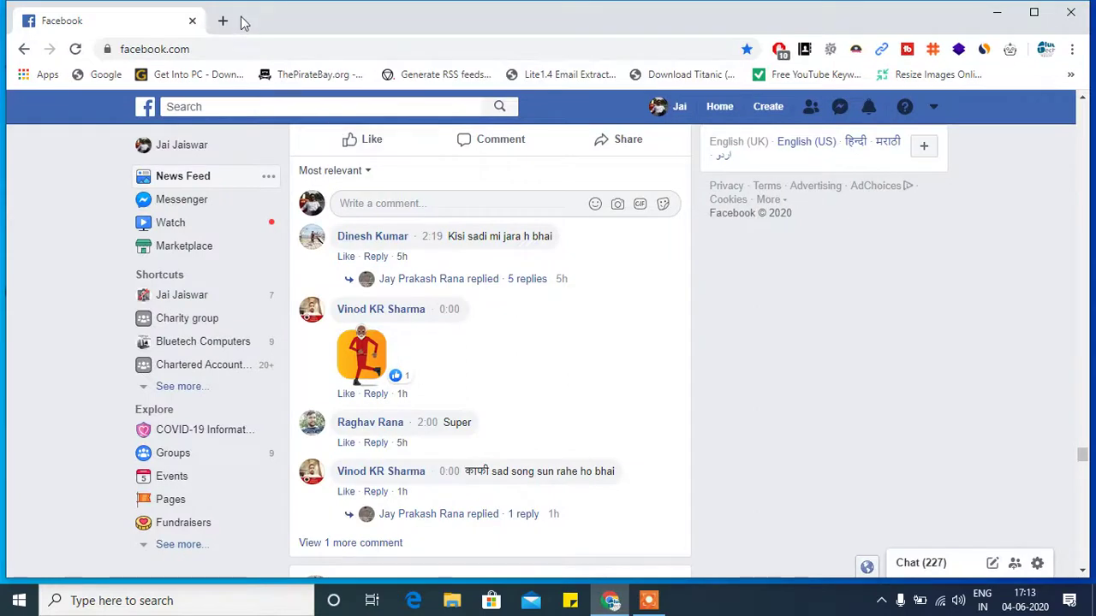
- Search Google for "dropbox download" in a new tab of the maximized browser window
left_click(221, 21)
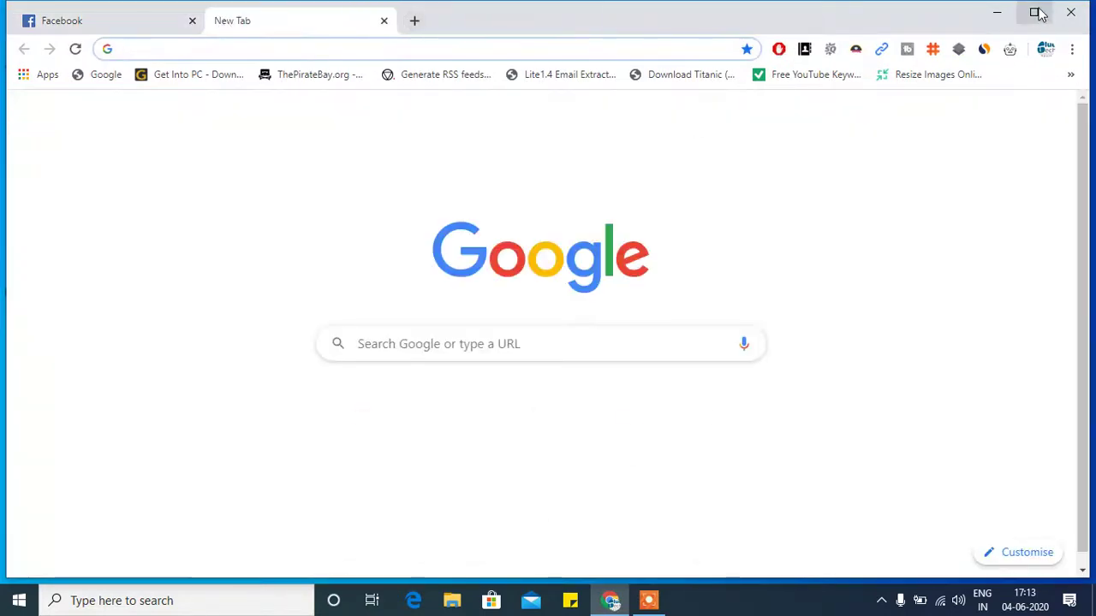
left_click(1033, 12)
left_click(564, 334)
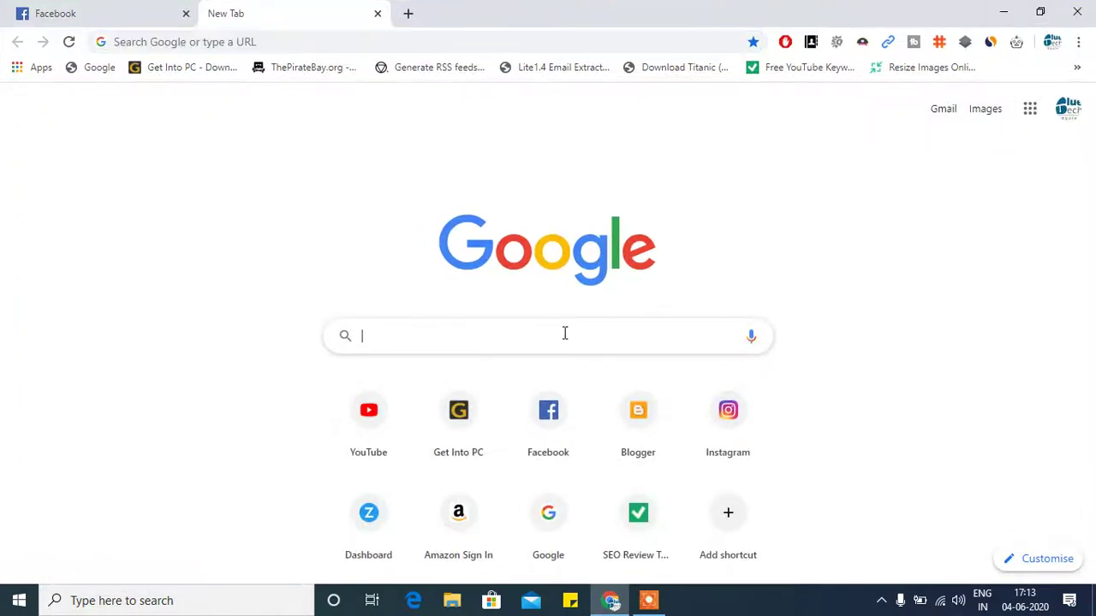
key("ctrl+l")
type("dropbox download")
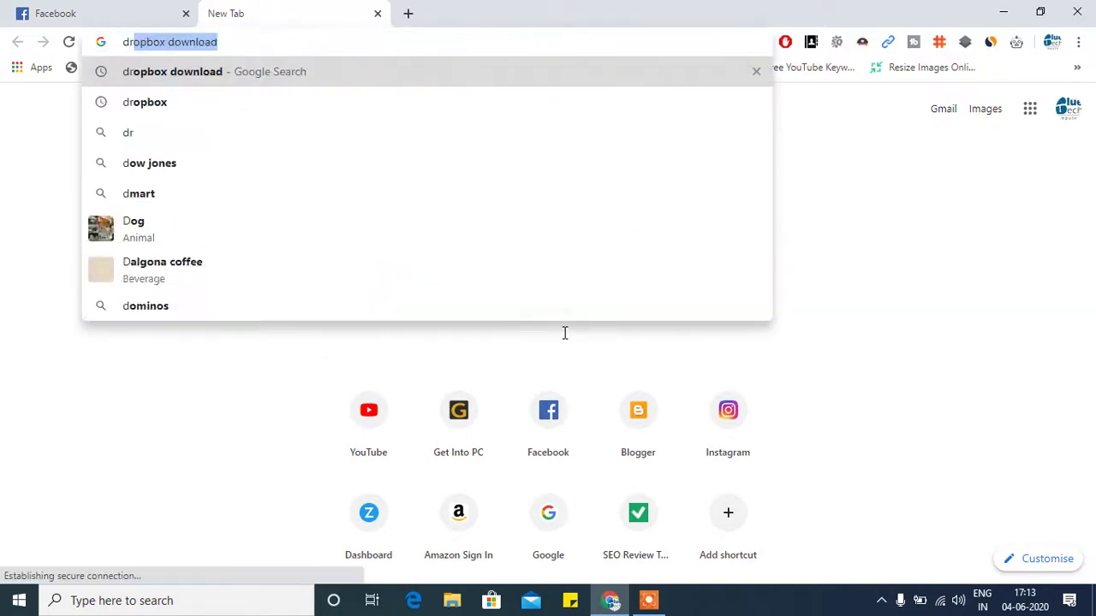
left_click(245, 71)
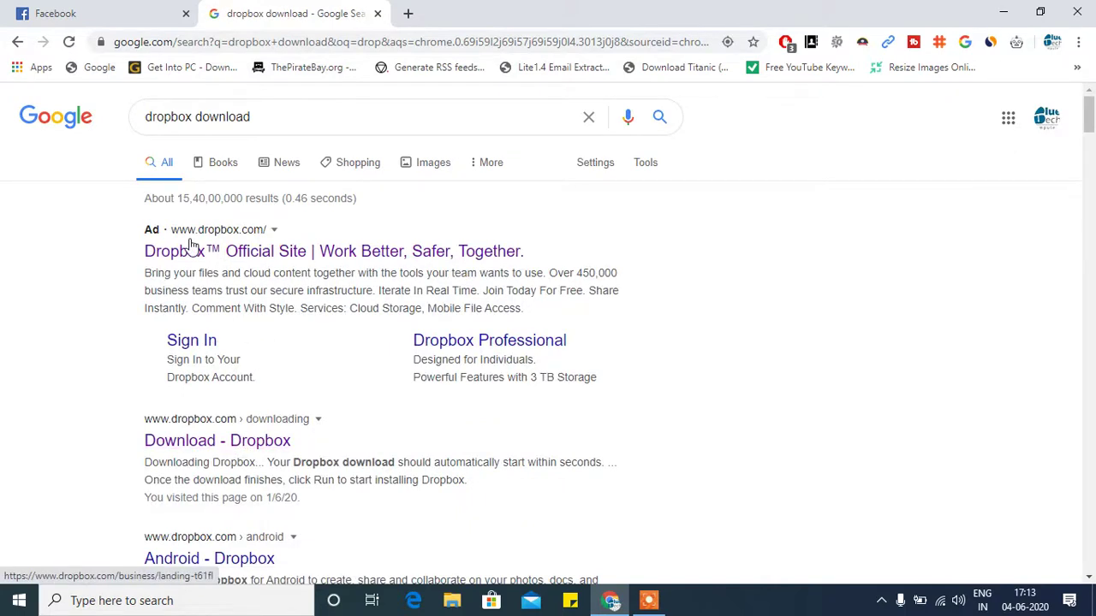
- Open the Download - Dropbox search result and keep the downloaded file DropboxInstaller (1).exe
left_click(182, 450)
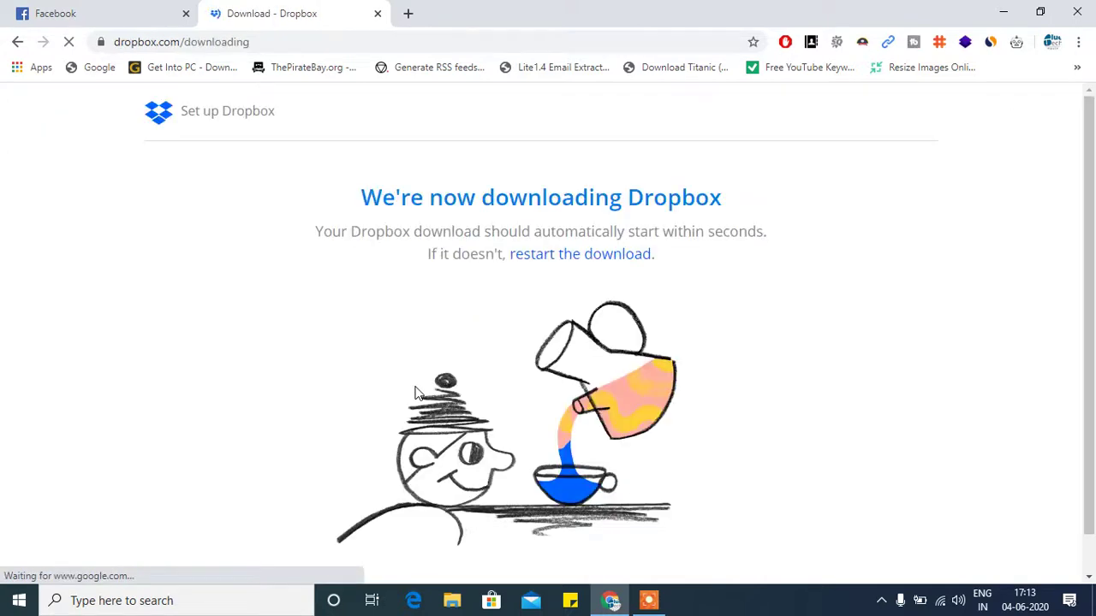
scroll(416, 392, "down", 1)
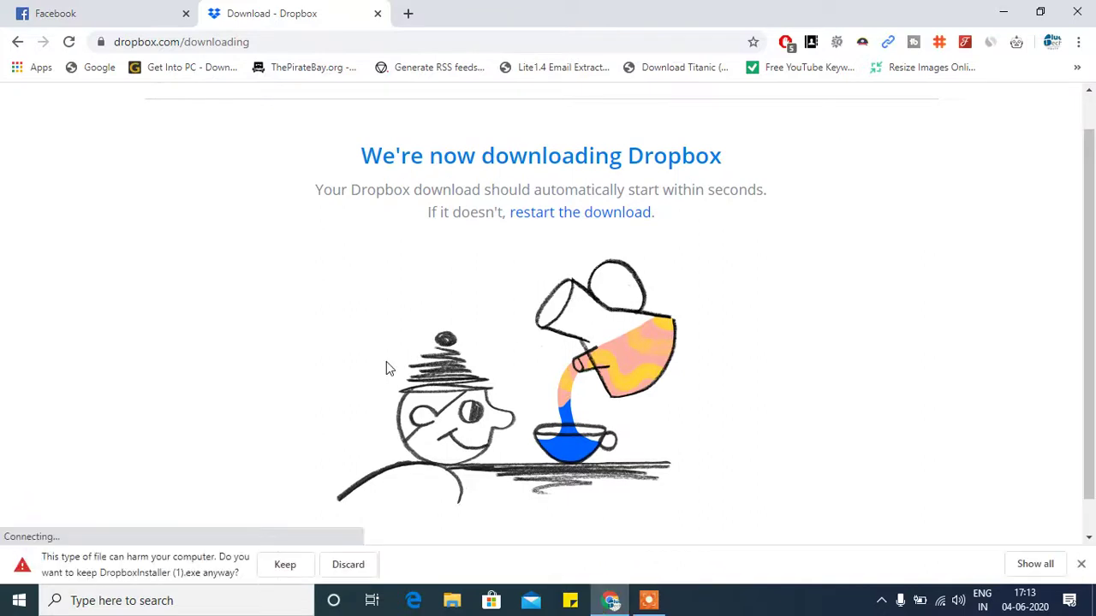
left_click(285, 566)
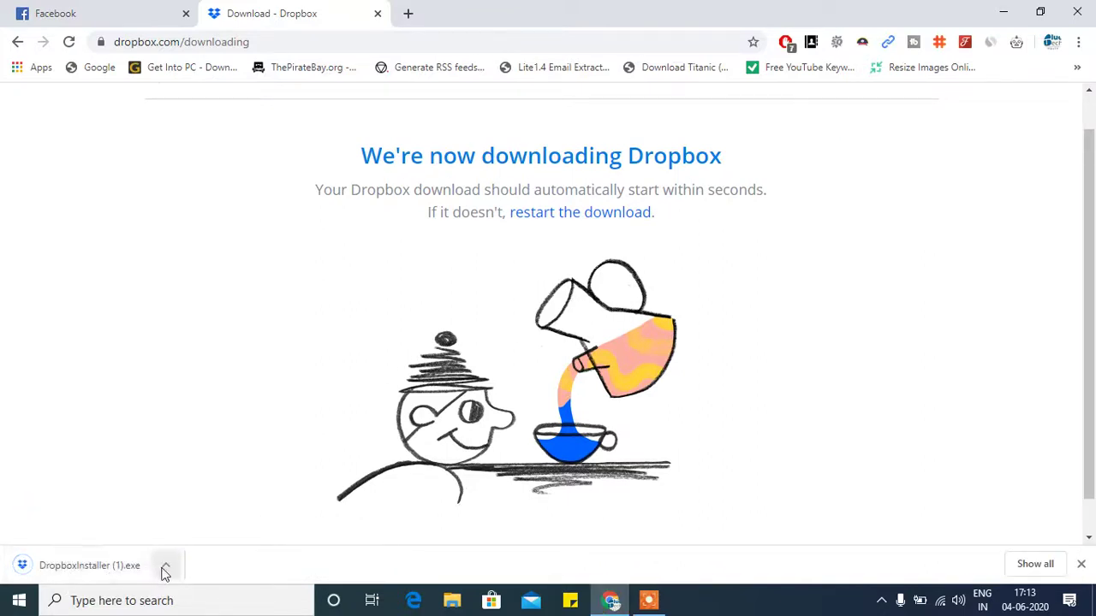
- Run the downloaded DropboxInstaller (1).exe and minimize the browser window
left_click(165, 568)
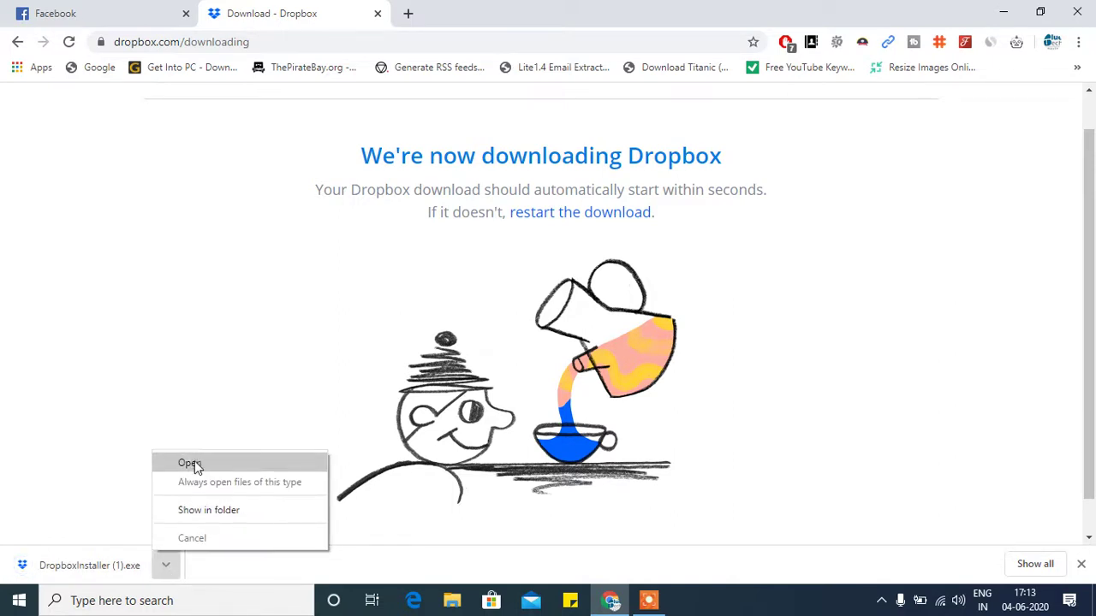
left_click(190, 463)
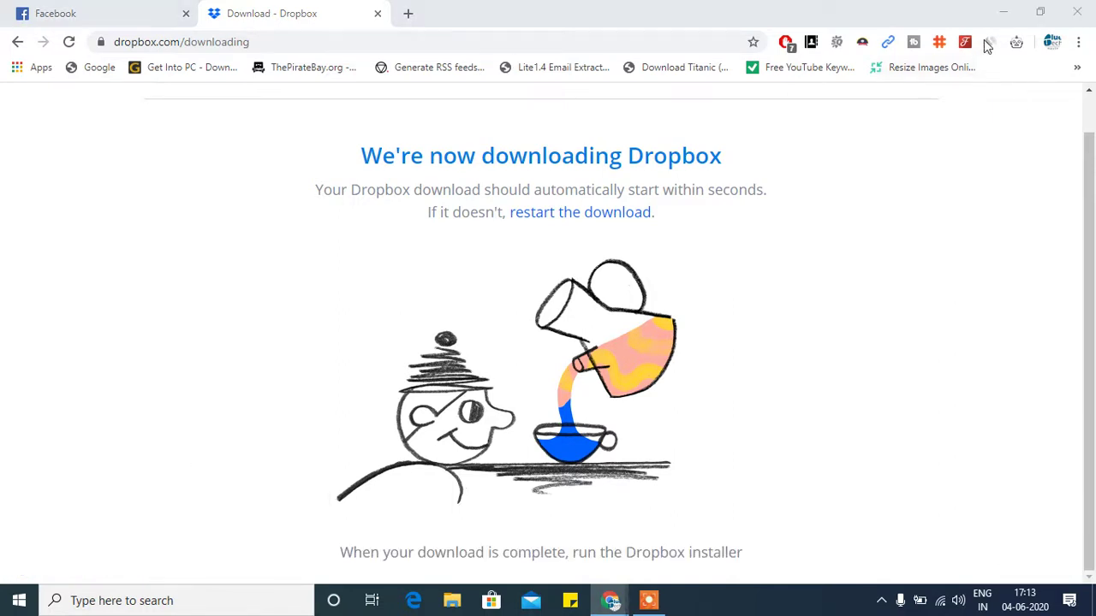
left_click(1007, 12)
right_click(588, 130)
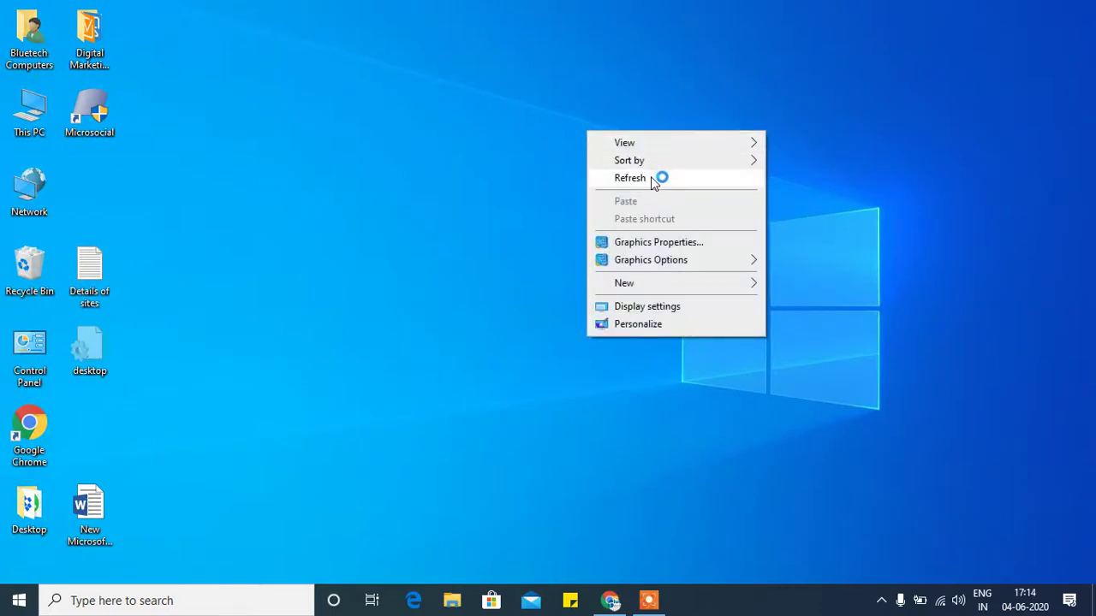
left_click(651, 177)
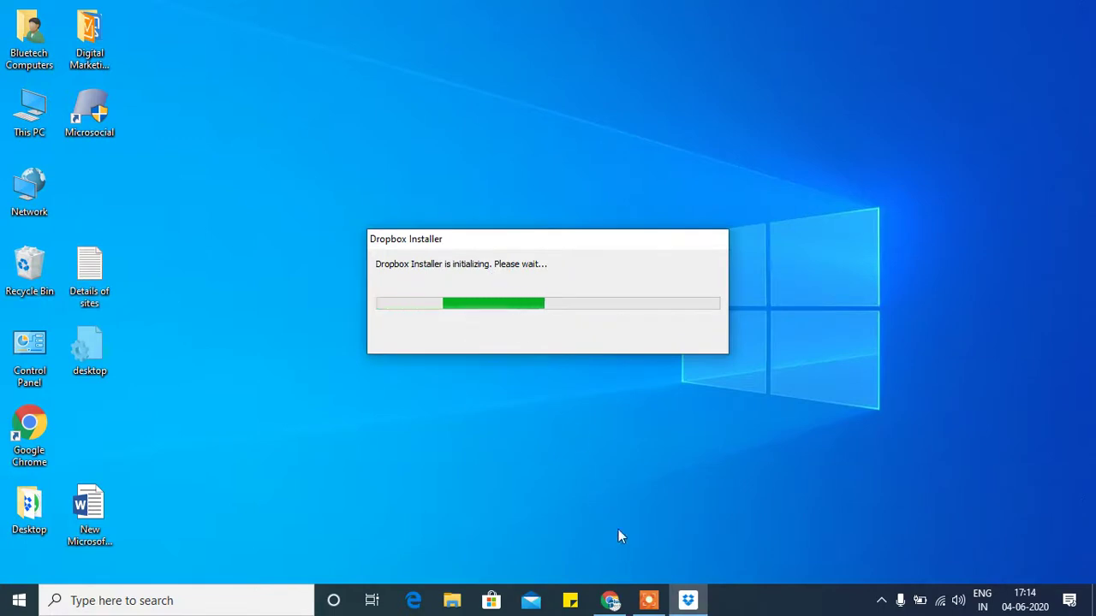
right_click(569, 439)
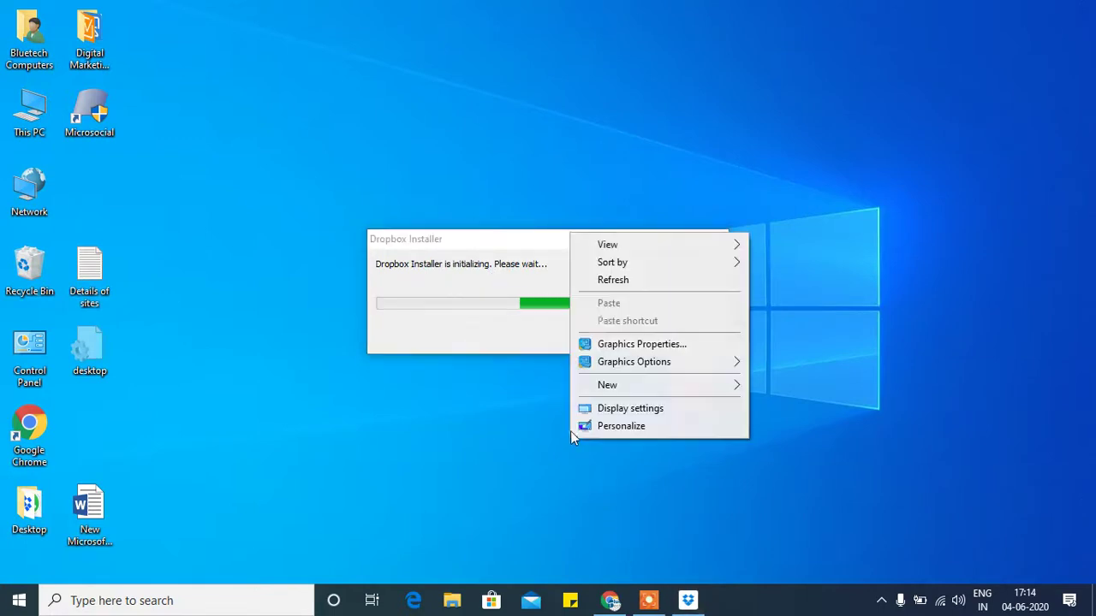
left_click(611, 283)
left_click(649, 601)
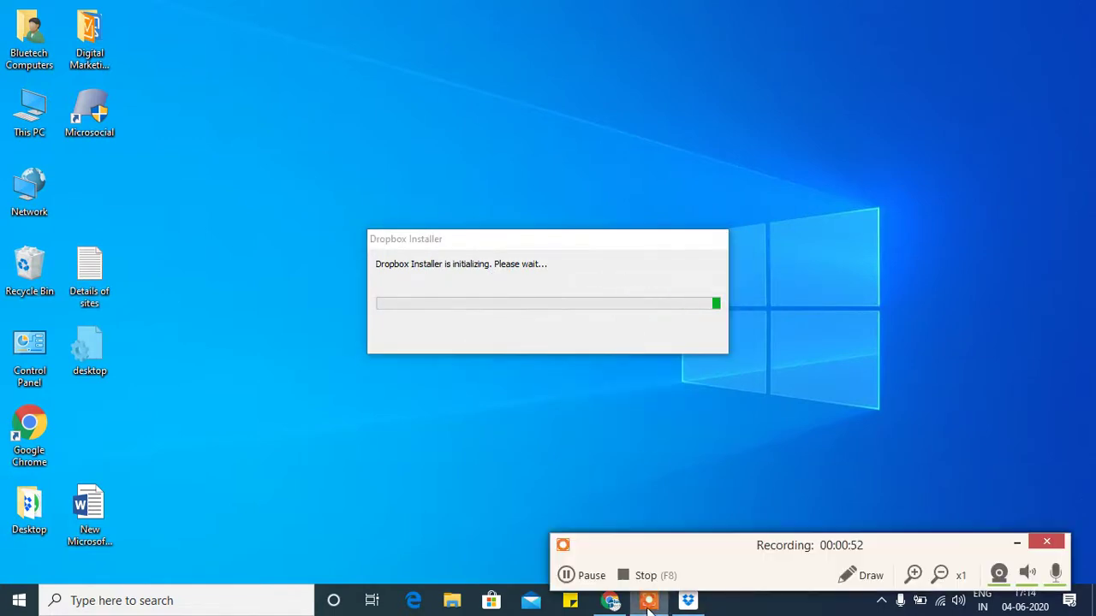
left_click(597, 580)
left_click(595, 578)
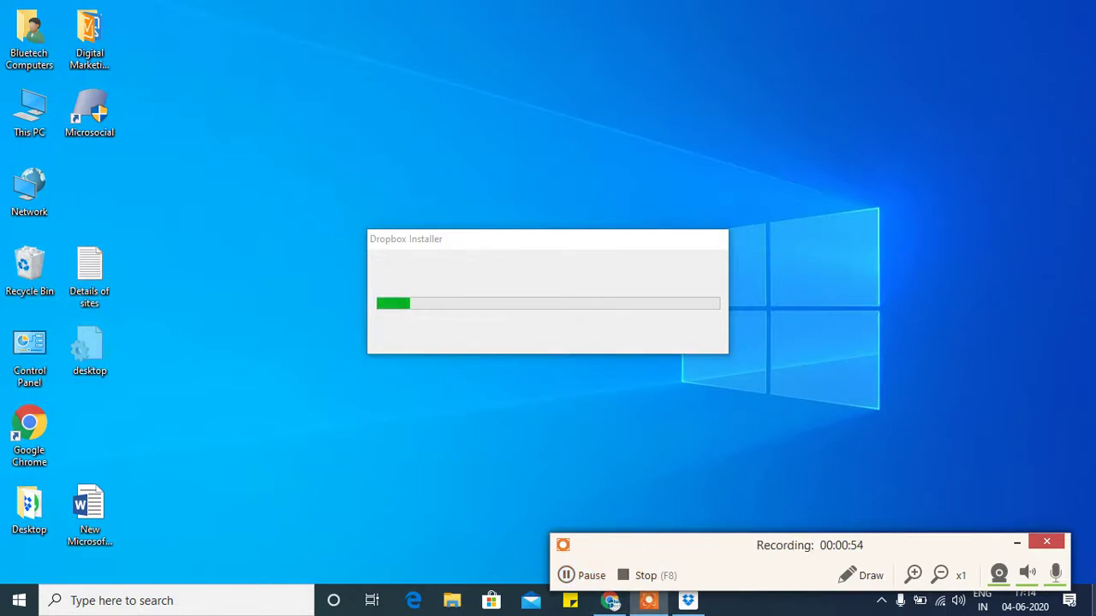
left_click(529, 343)
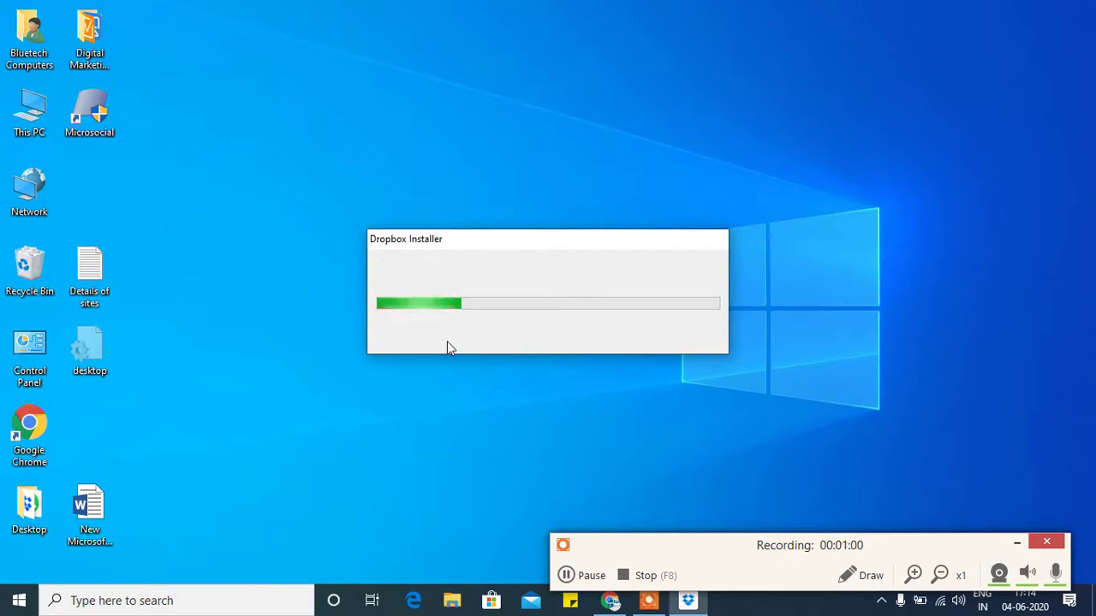
right_click(202, 305)
left_click(230, 353)
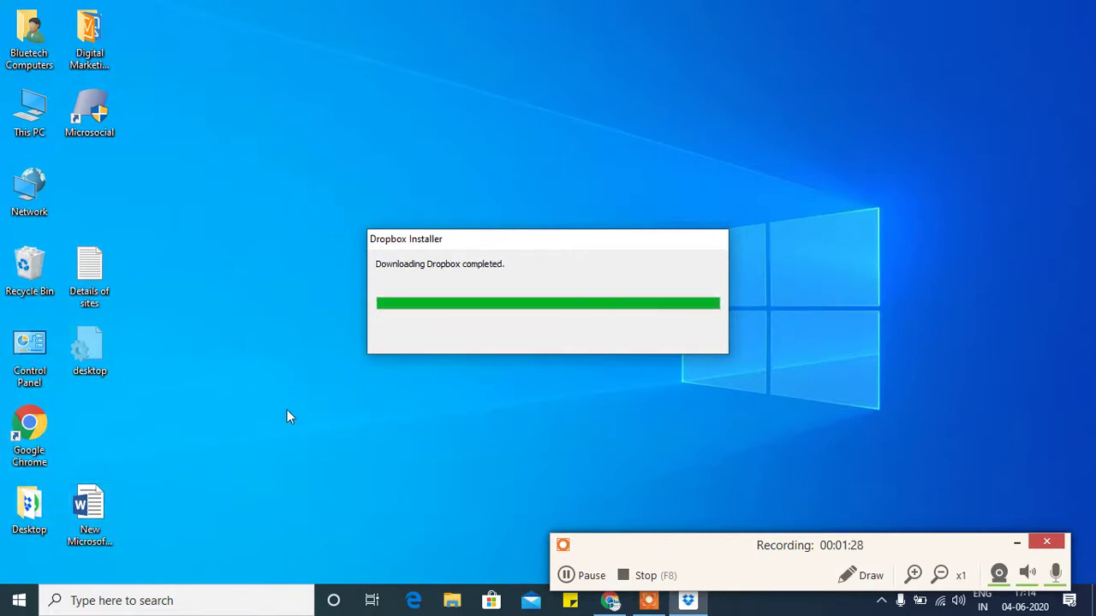
right_click(32, 30)
left_click(64, 38)
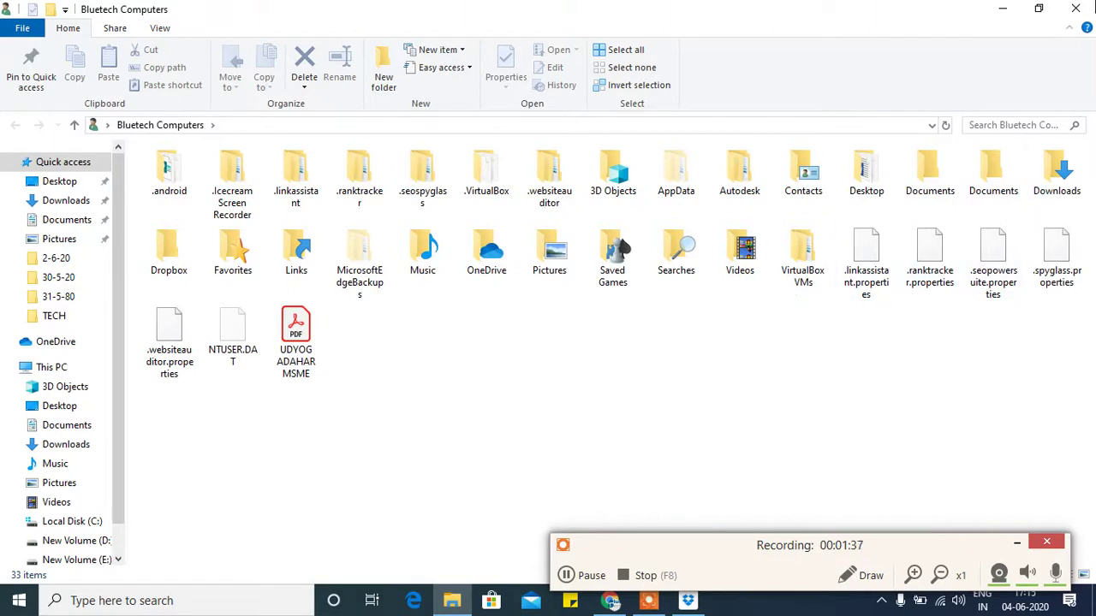
left_click(1075, 8)
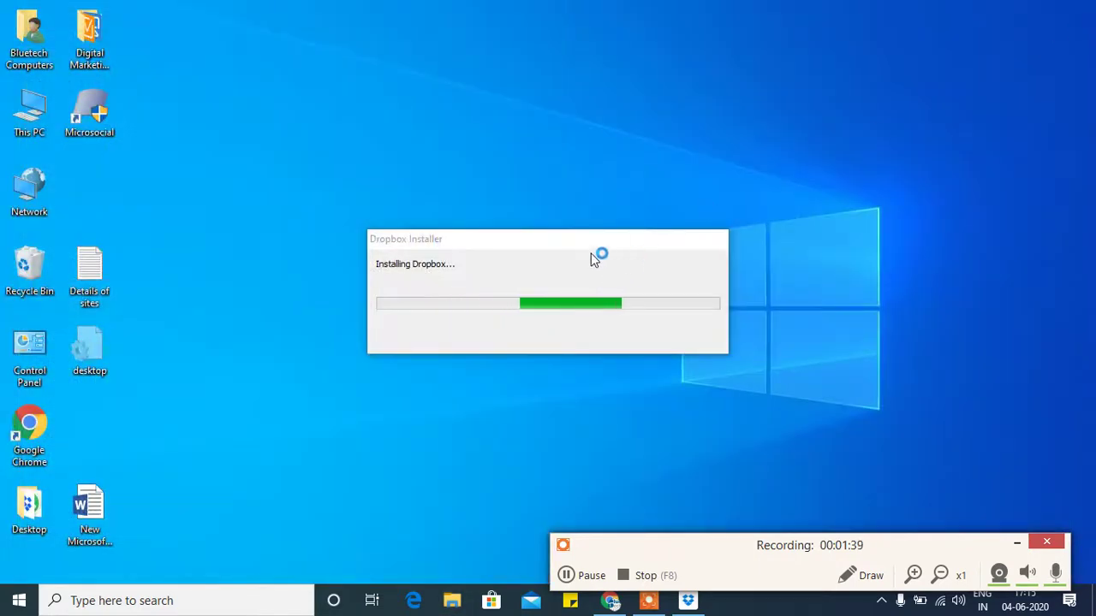
right_click(212, 230)
left_click(255, 282)
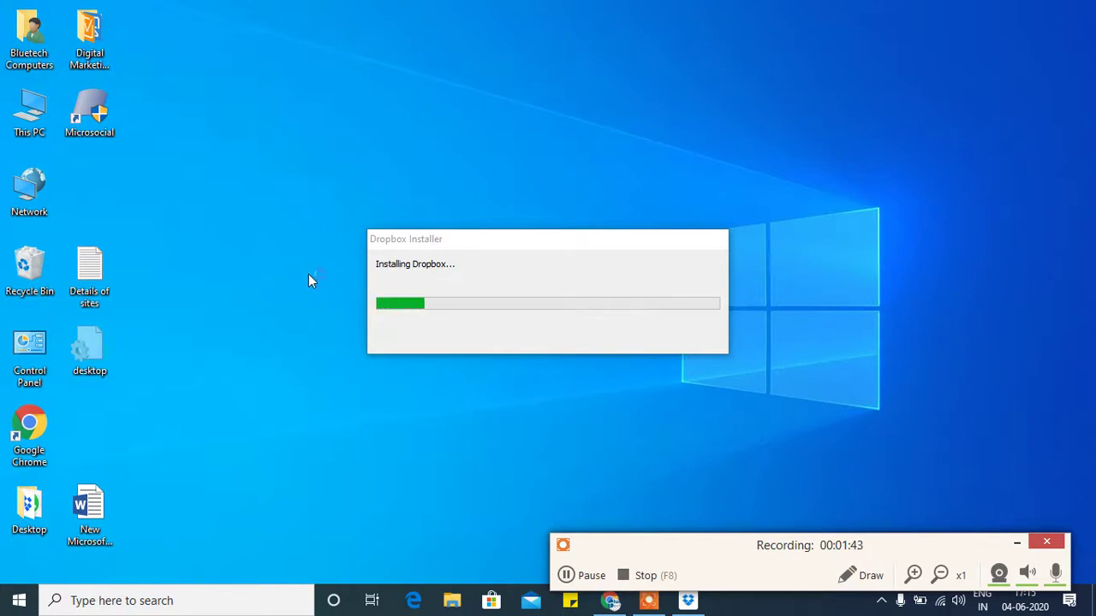
right_click(294, 289)
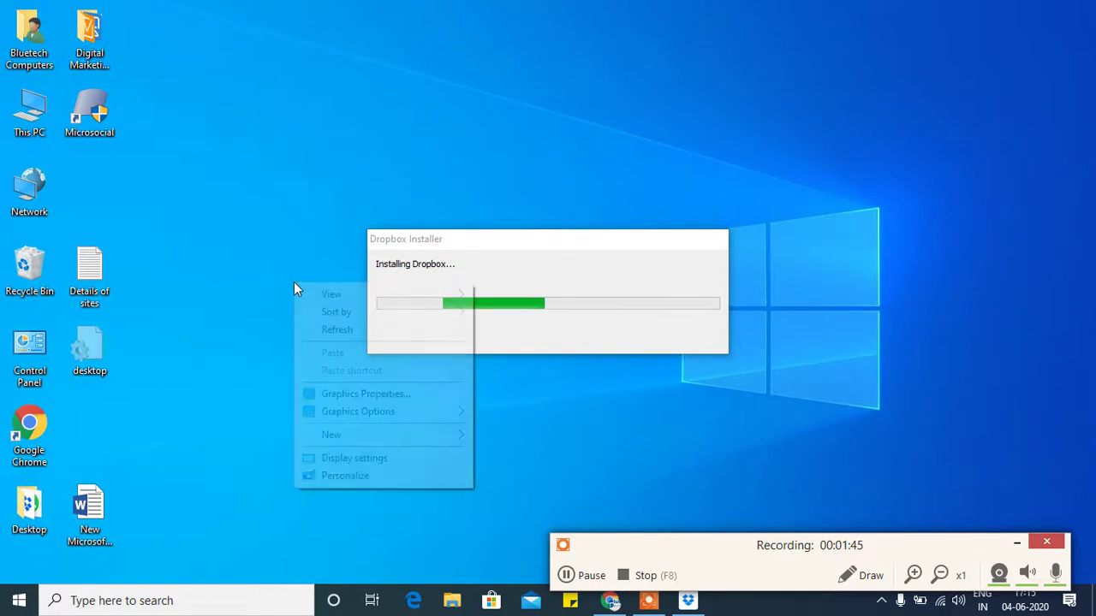
left_click(328, 334)
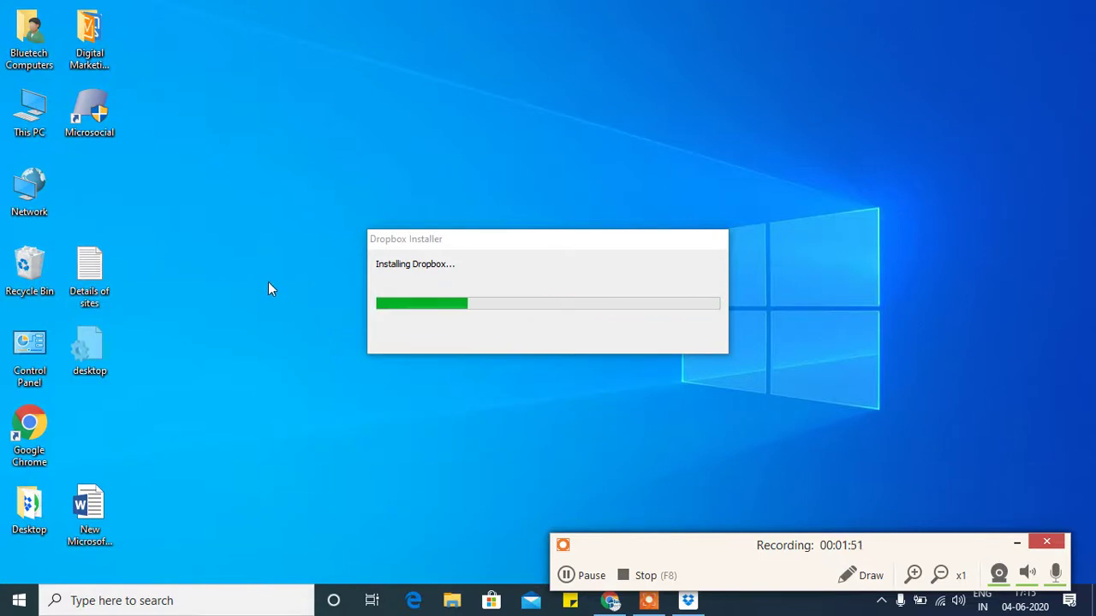
right_click(268, 289)
left_click(312, 331)
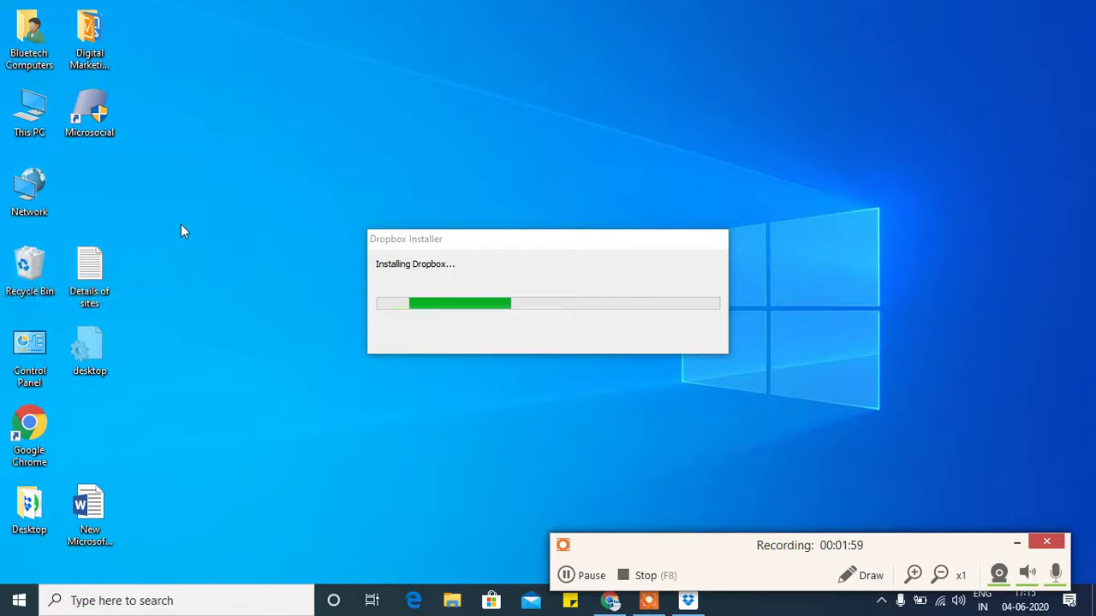
right_click(232, 208)
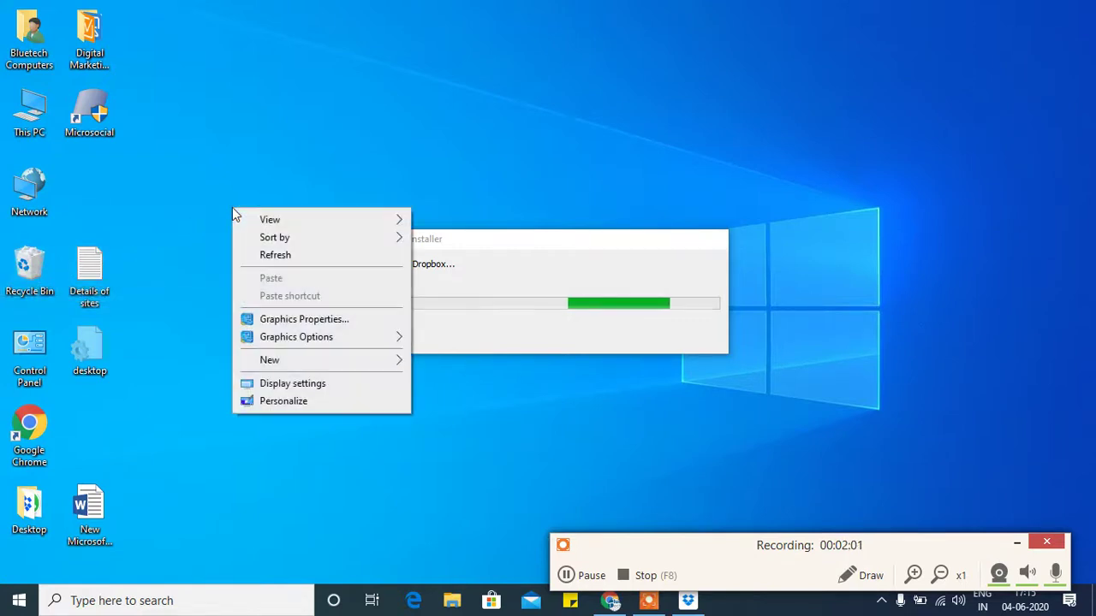
left_click(277, 255)
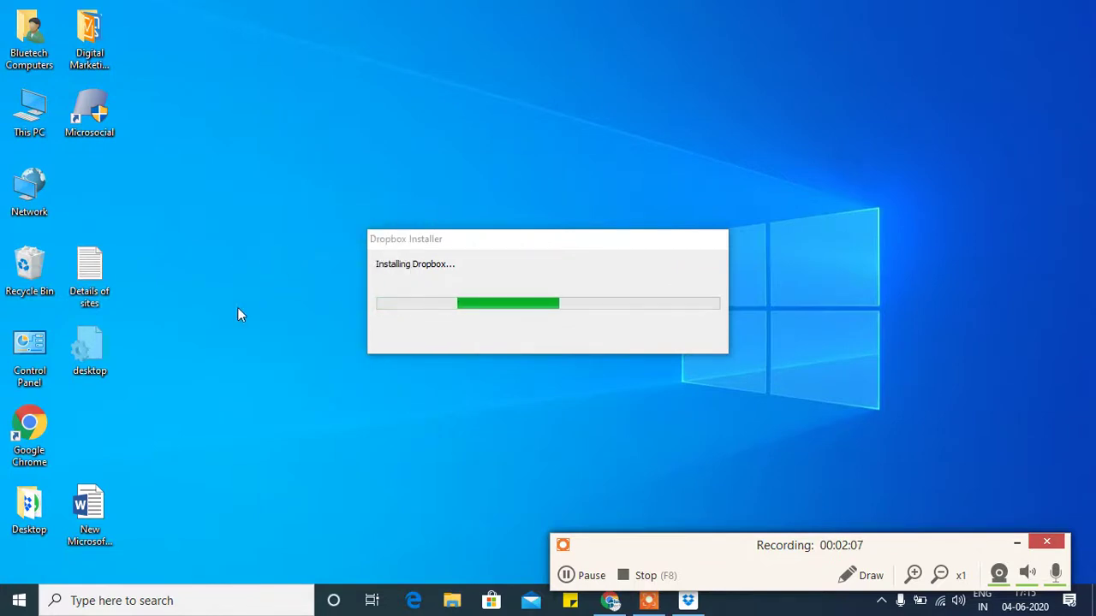
right_click(189, 262)
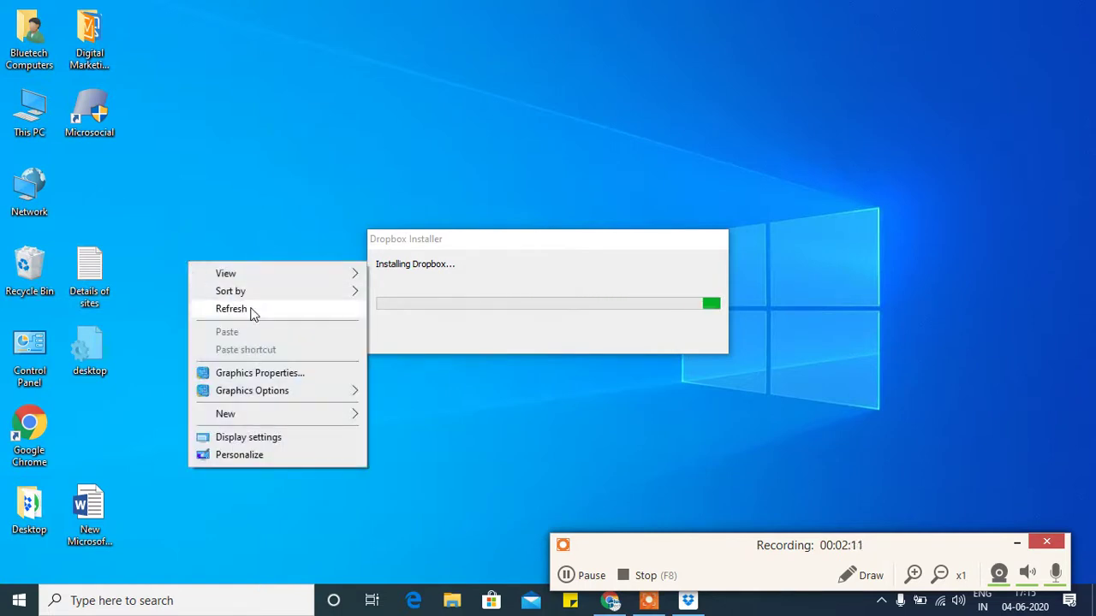
left_click(253, 310)
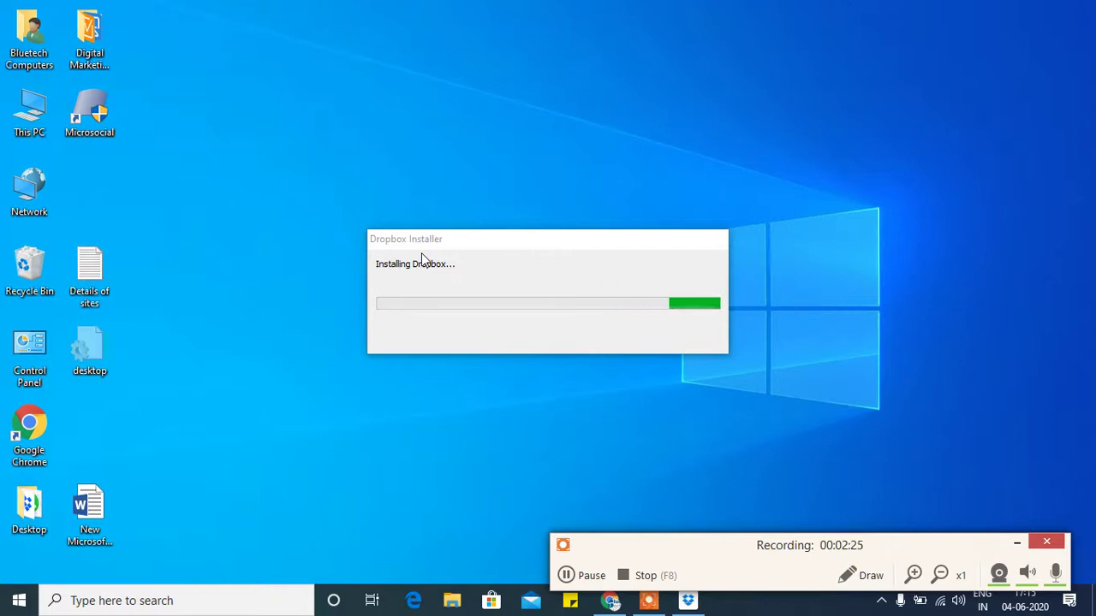
left_click(566, 575)
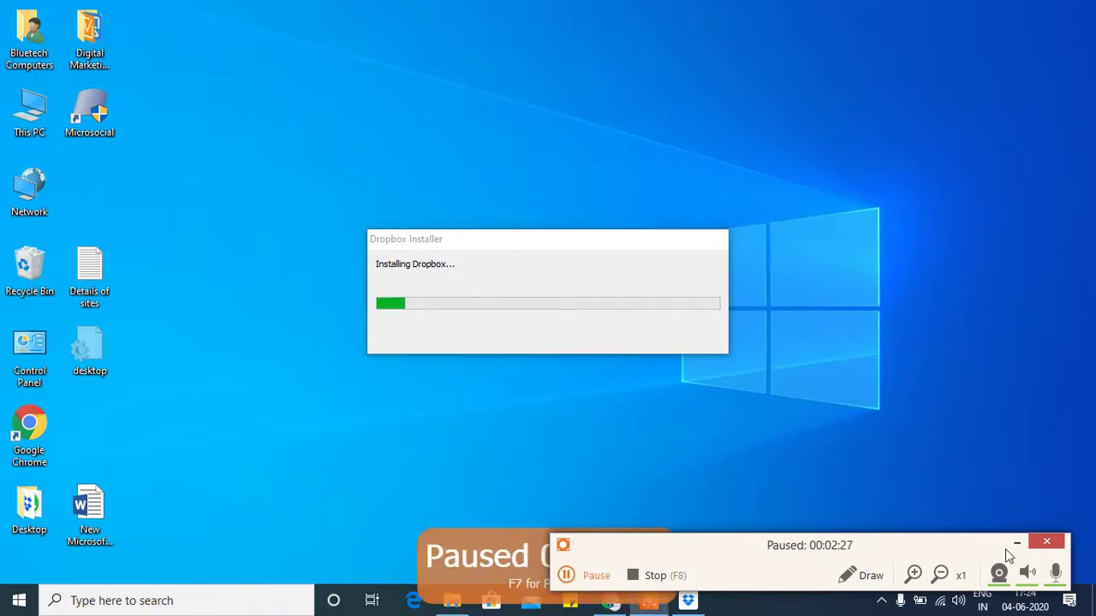
key("F7")
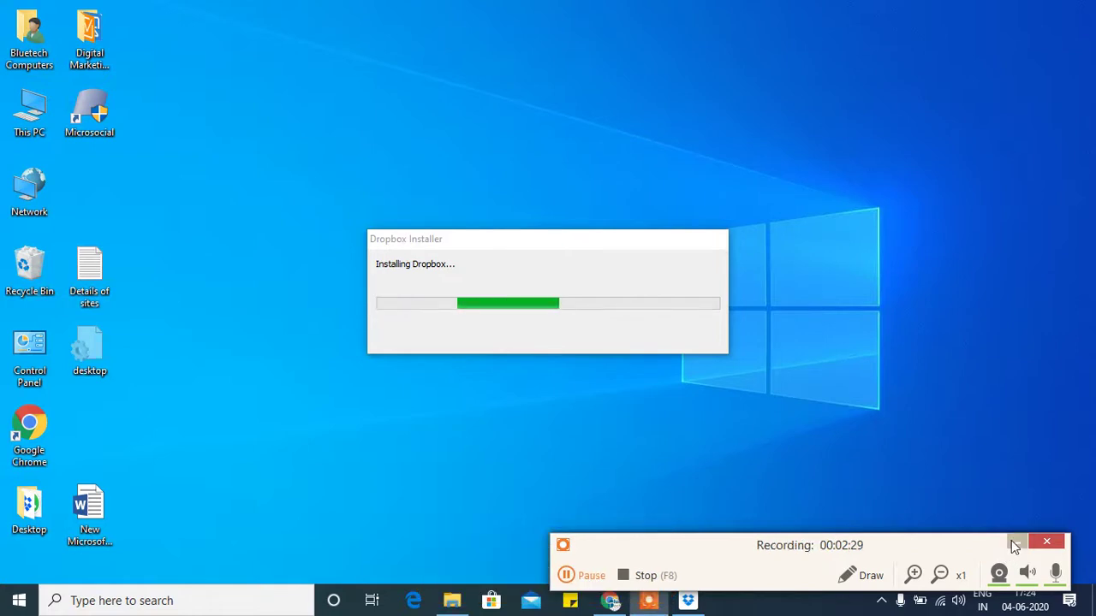
left_click(1015, 542)
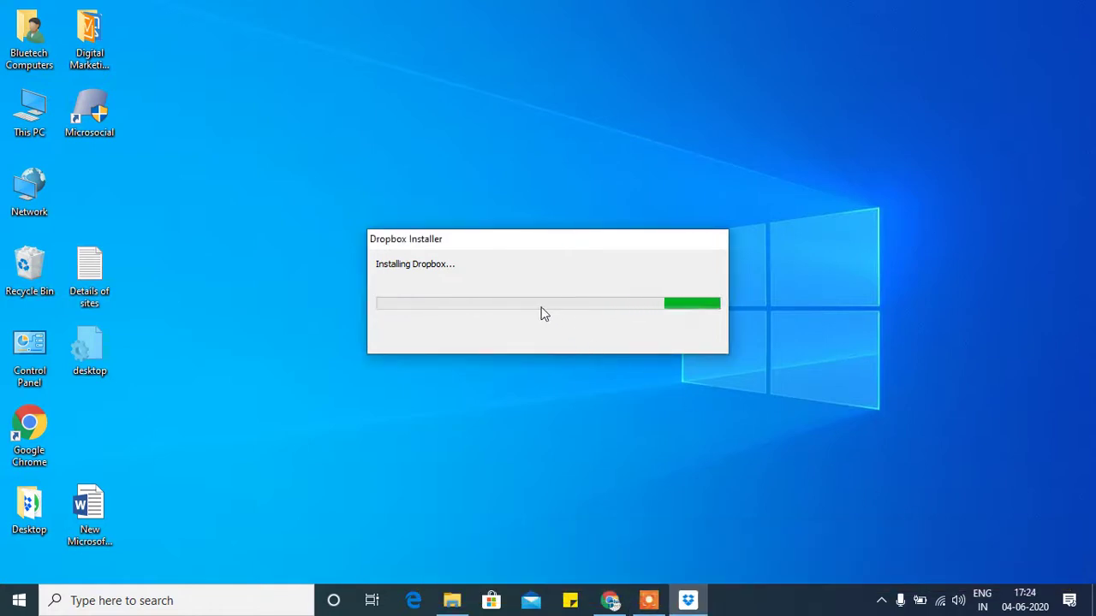
right_click(275, 242)
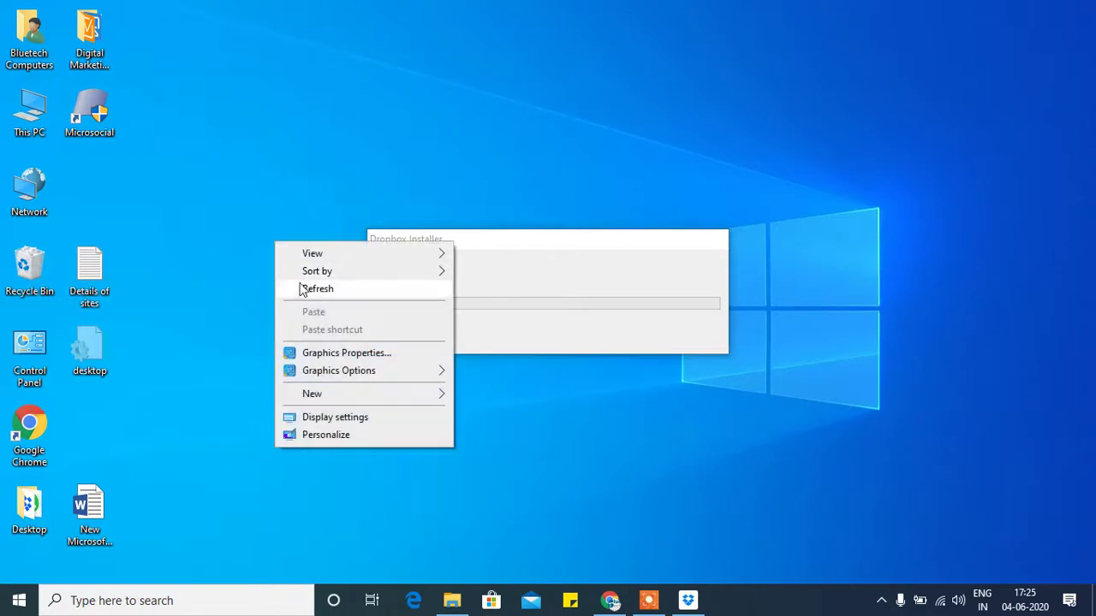
left_click(319, 290)
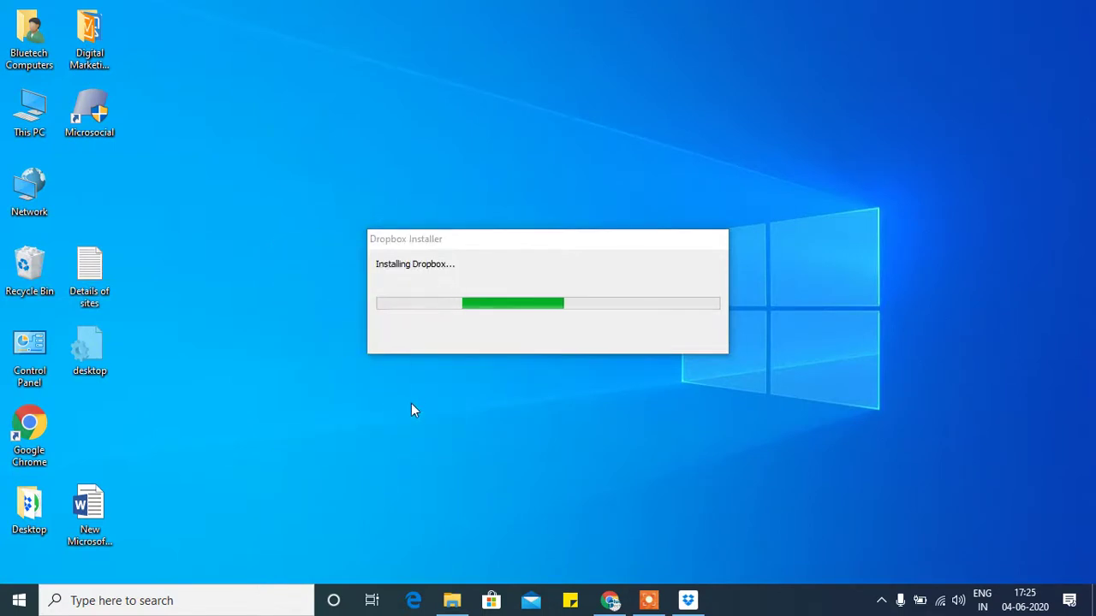
left_click(652, 604)
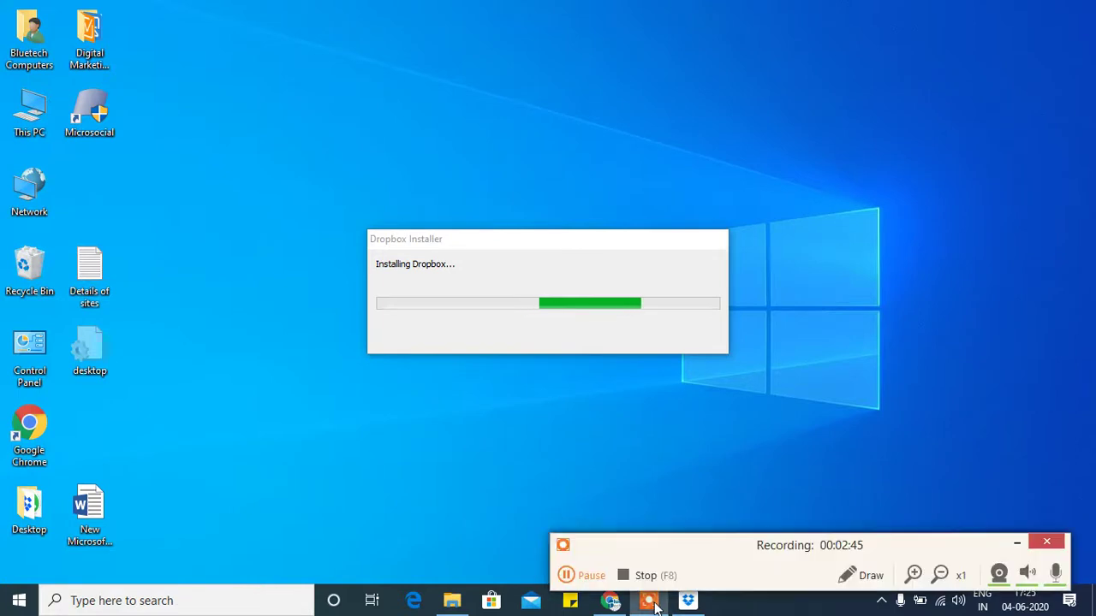
left_click(590, 576)
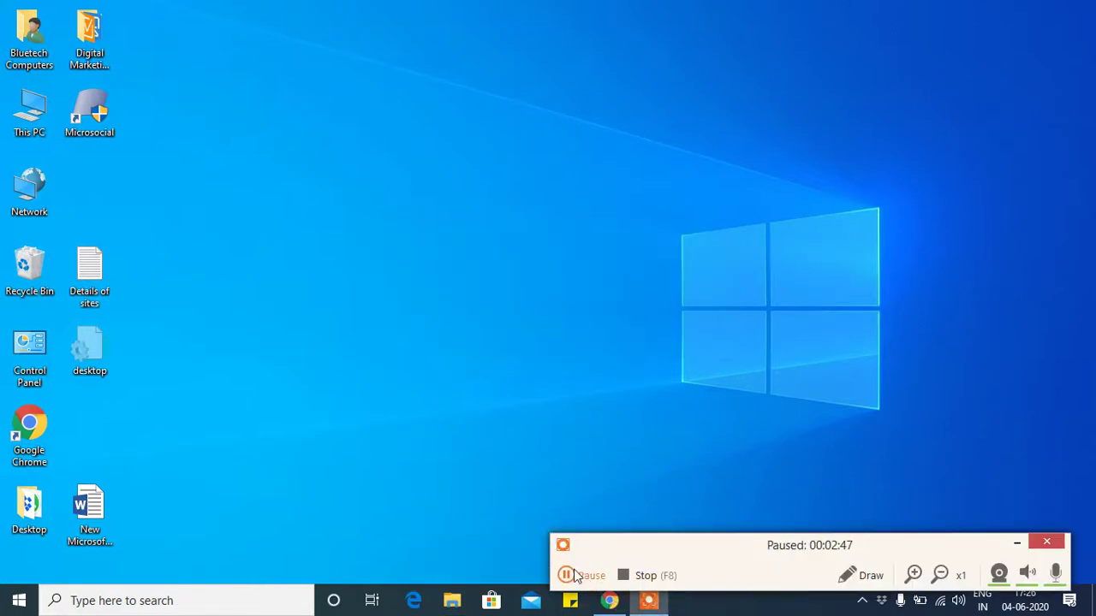
left_click(568, 574)
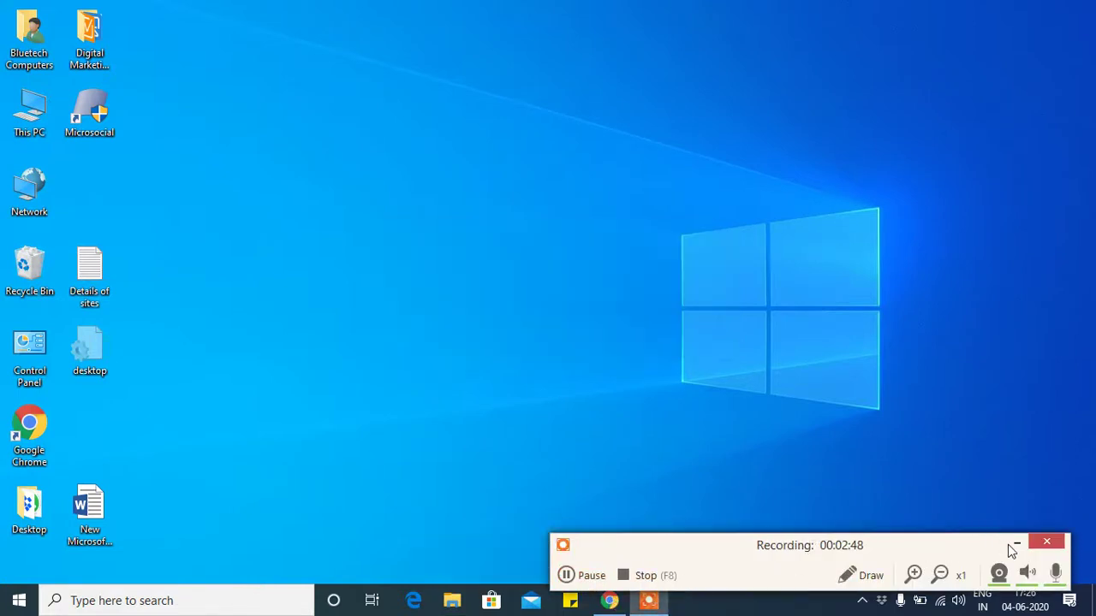
left_click(1014, 547)
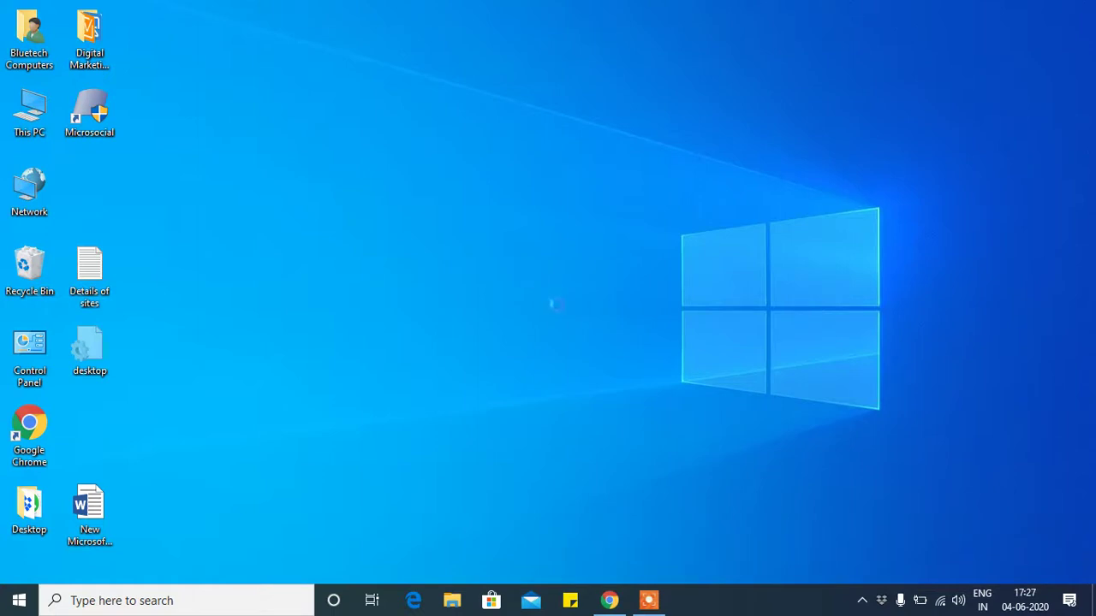
- Open the Desktop folder from the desktop and close its window
right_click(557, 312)
left_click(570, 317)
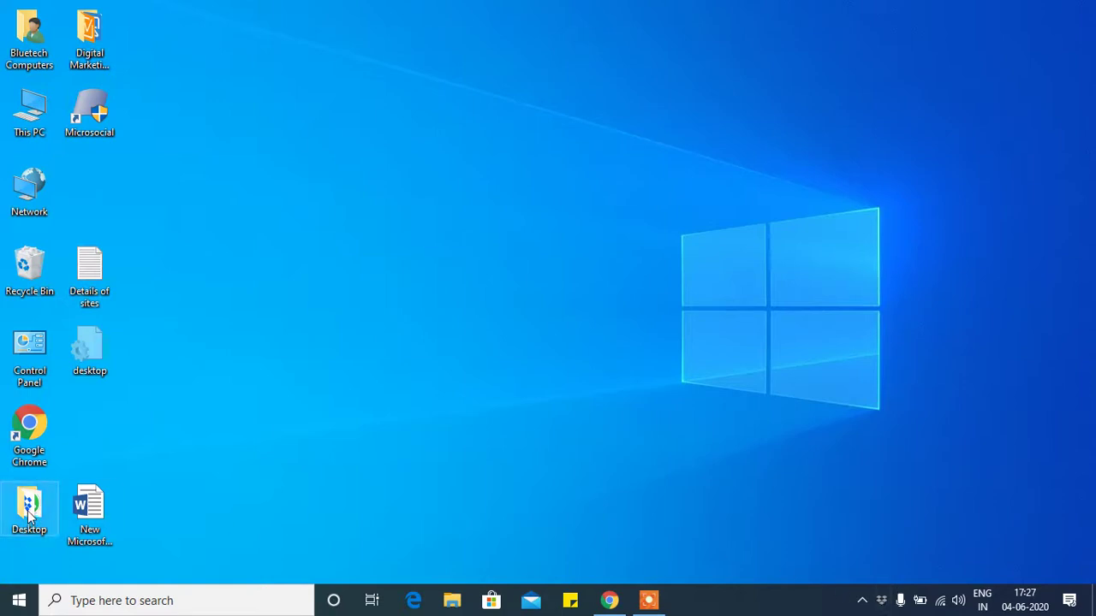
right_click(56, 494)
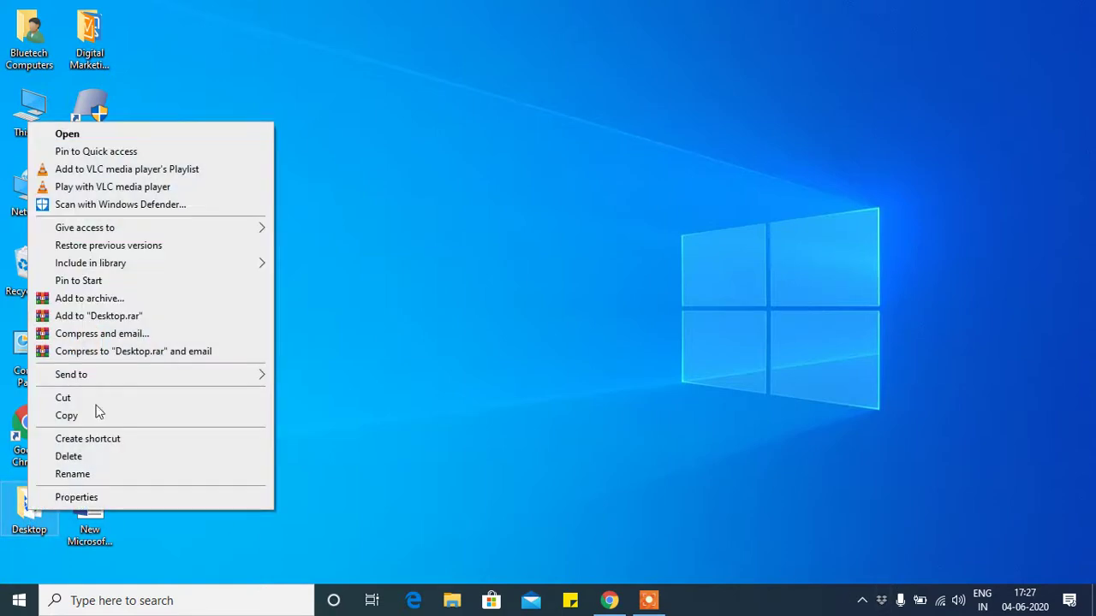
left_click(157, 134)
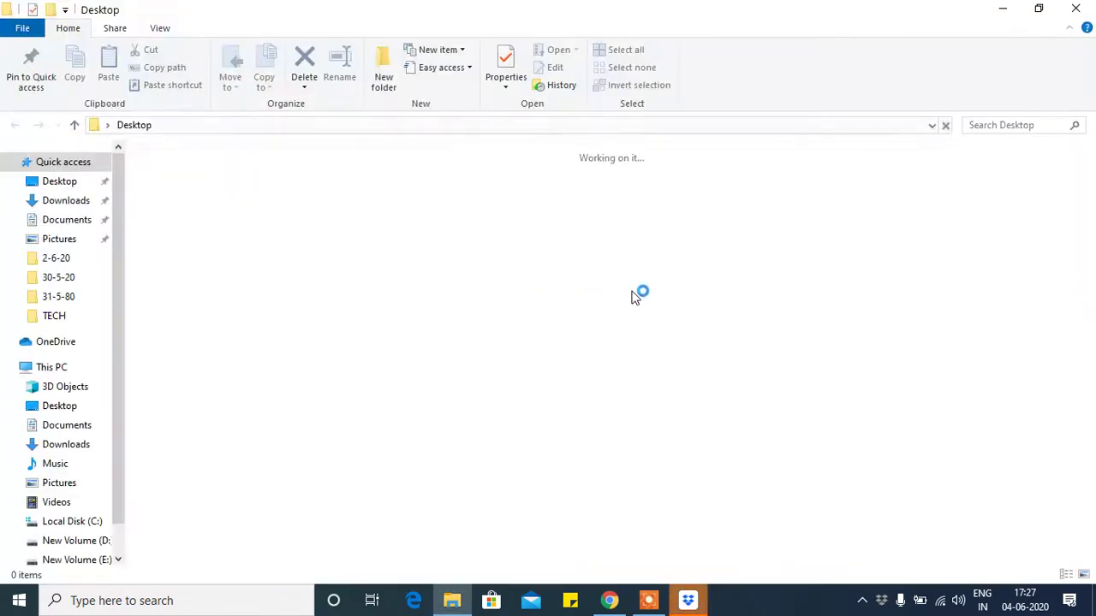
left_click(1090, 9)
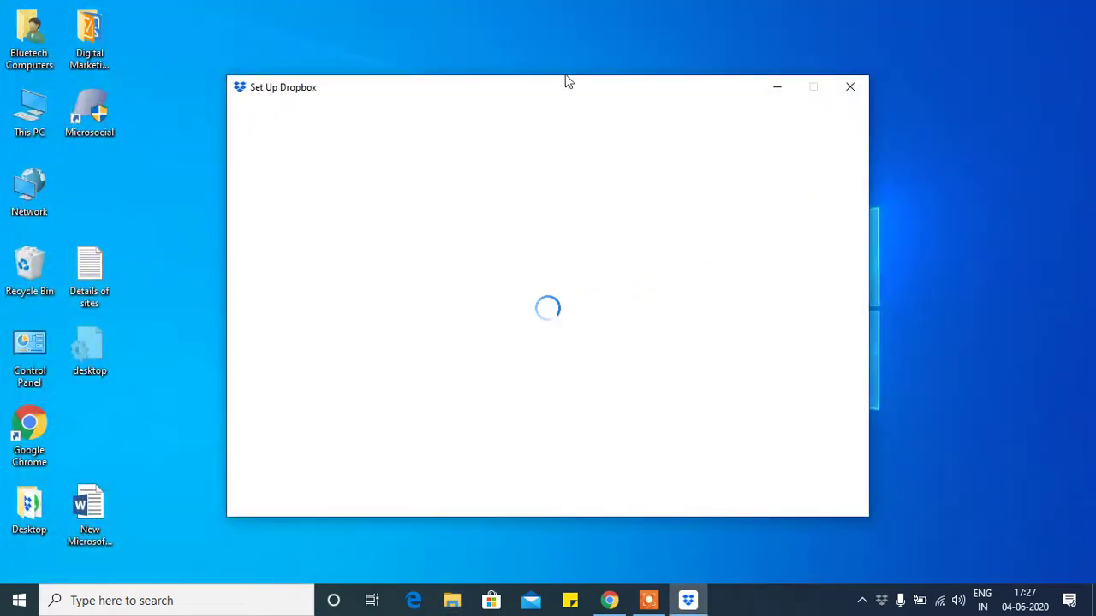
right_click(493, 28)
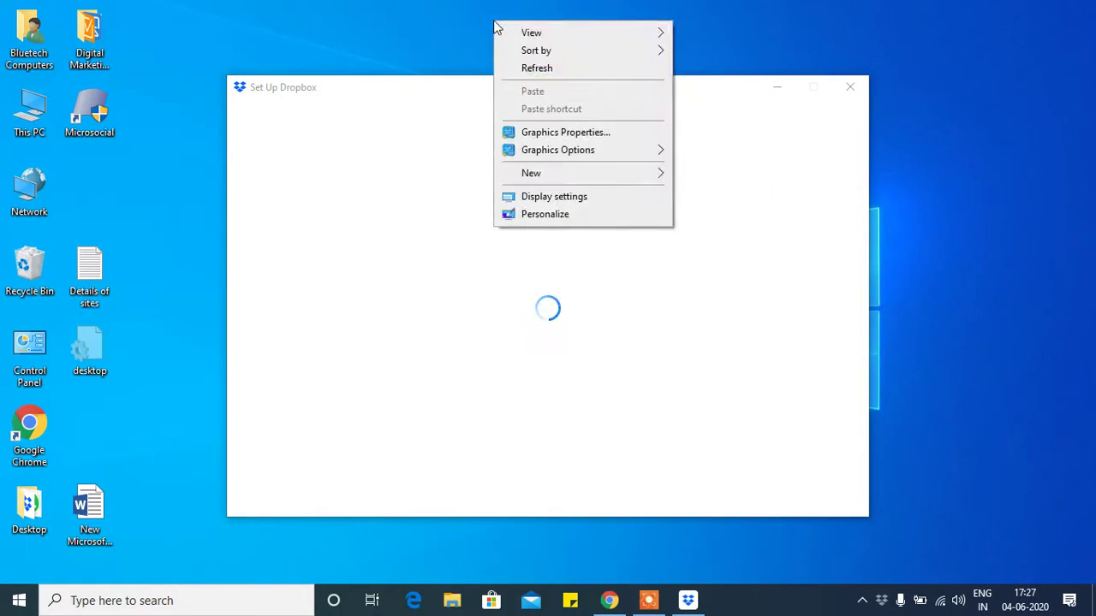
left_click(537, 70)
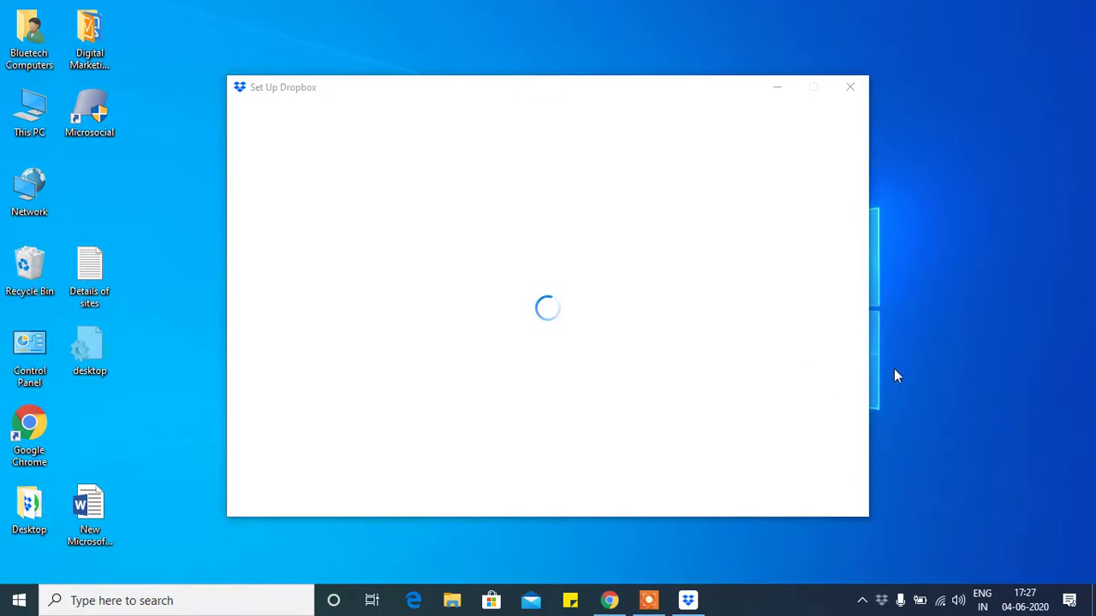
right_click(909, 318)
left_click(931, 365)
right_click(156, 337)
left_click(188, 385)
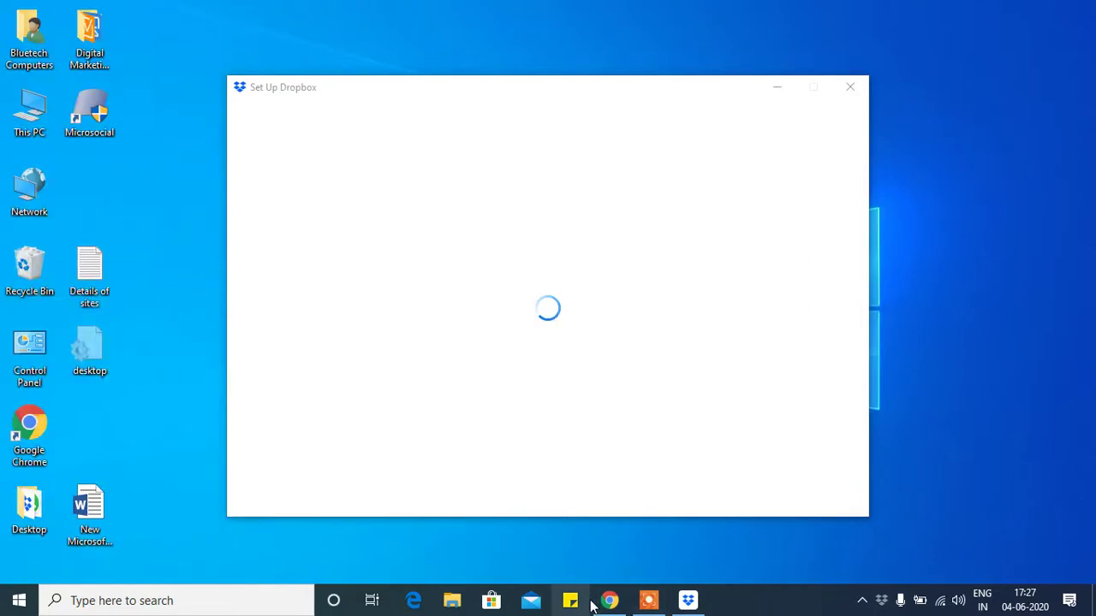
left_click(645, 602)
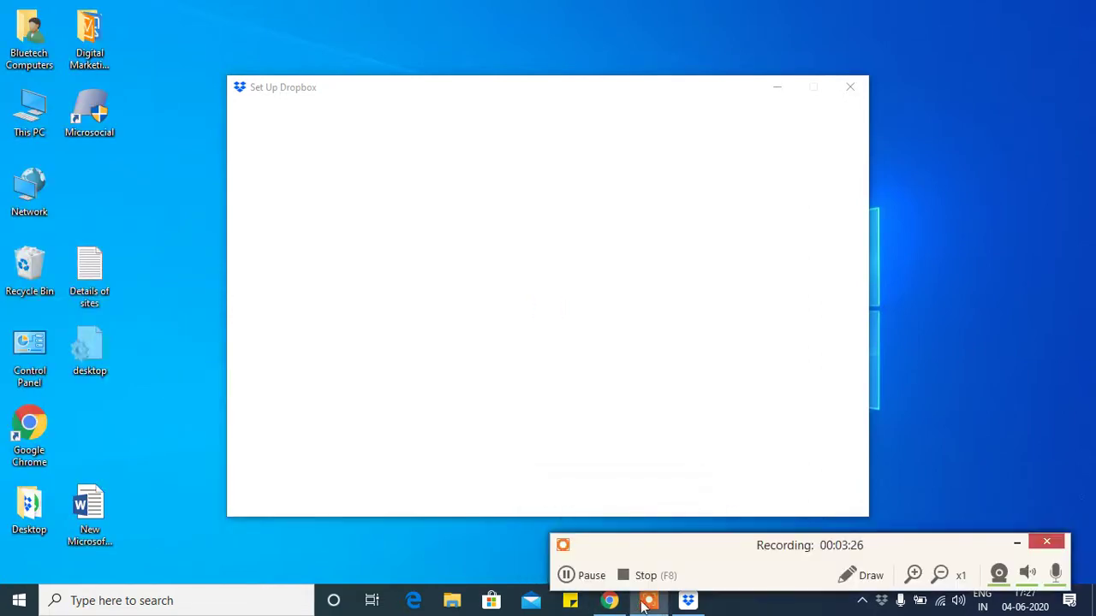
left_click(1017, 543)
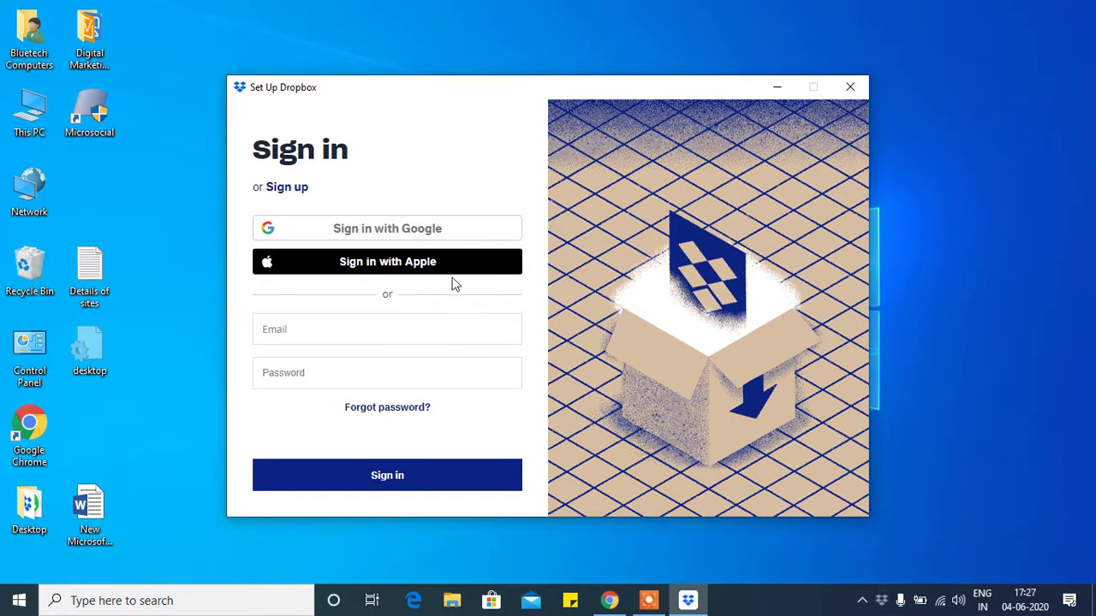
- Sign in to the Dropbox setup with an existing Google account and continue past the installation page
left_click(394, 238)
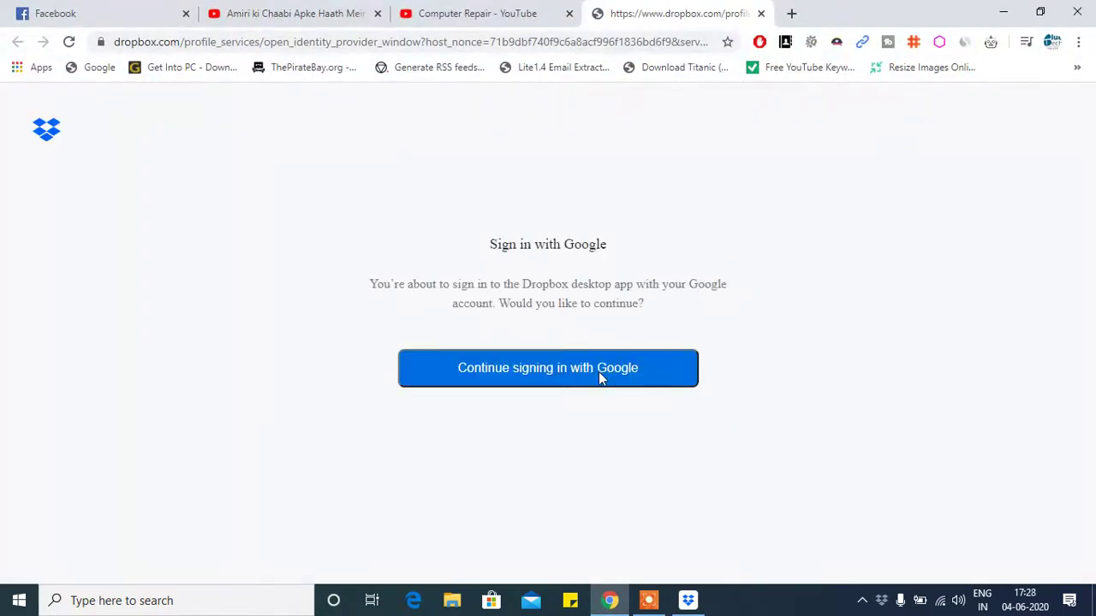
left_click(598, 374)
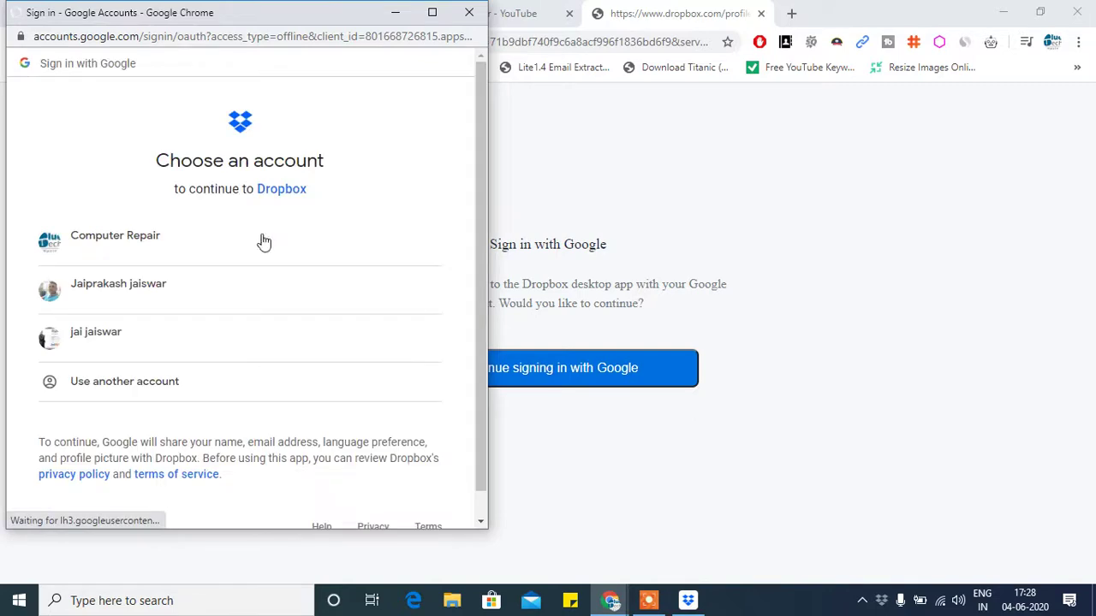
left_click(135, 295)
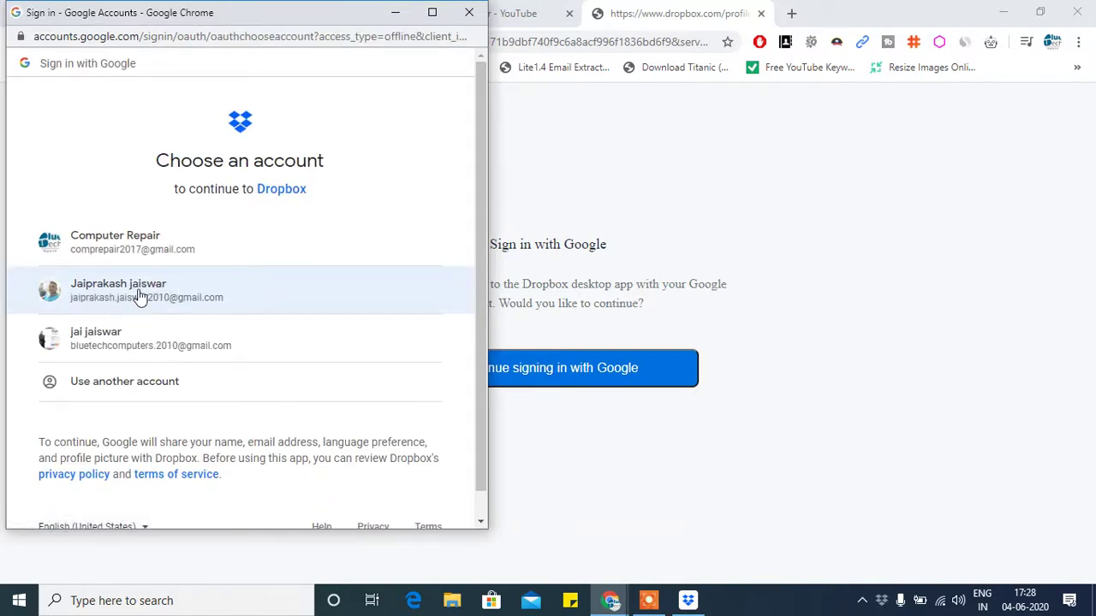
left_click(142, 295)
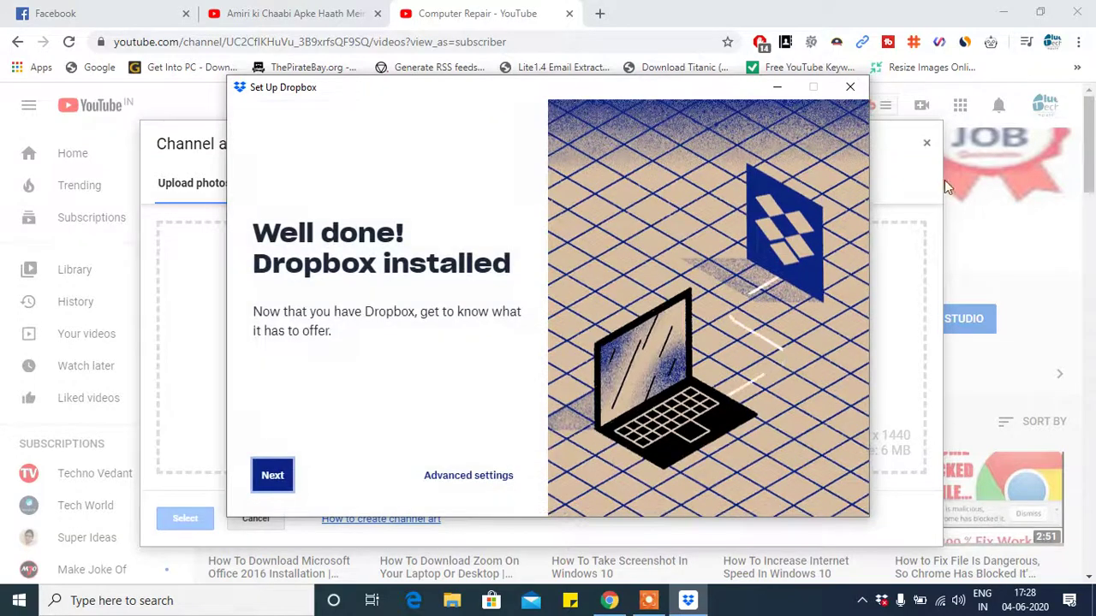
left_click(1004, 12)
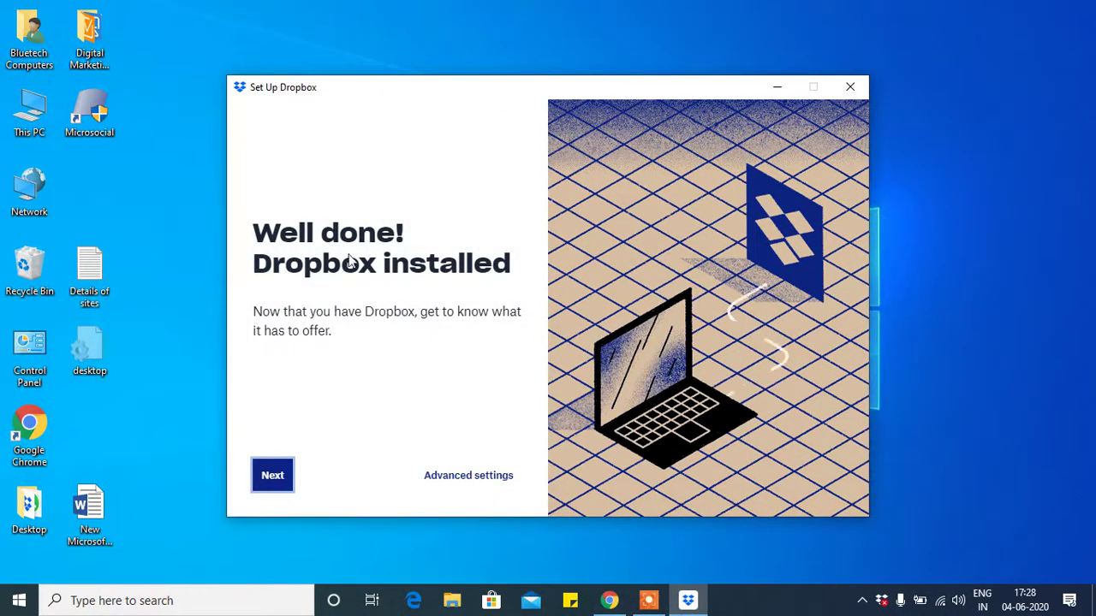
left_click(290, 474)
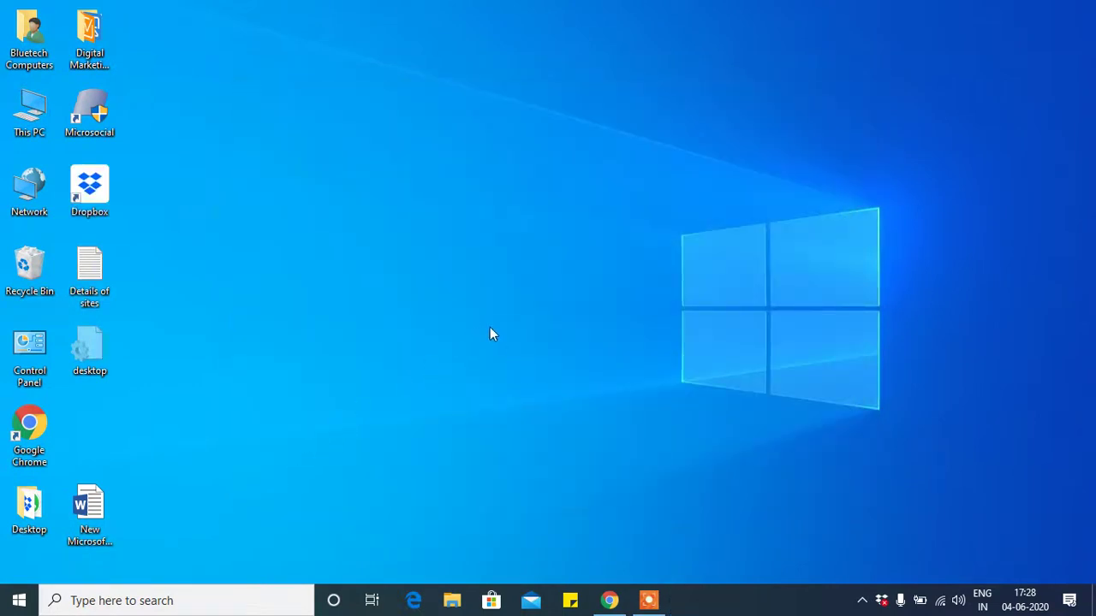
- Close the Channel art dialog on the YouTube channel page, minimize the browser and refresh the desktop
right_click(489, 334)
left_click(535, 376)
left_click(609, 600)
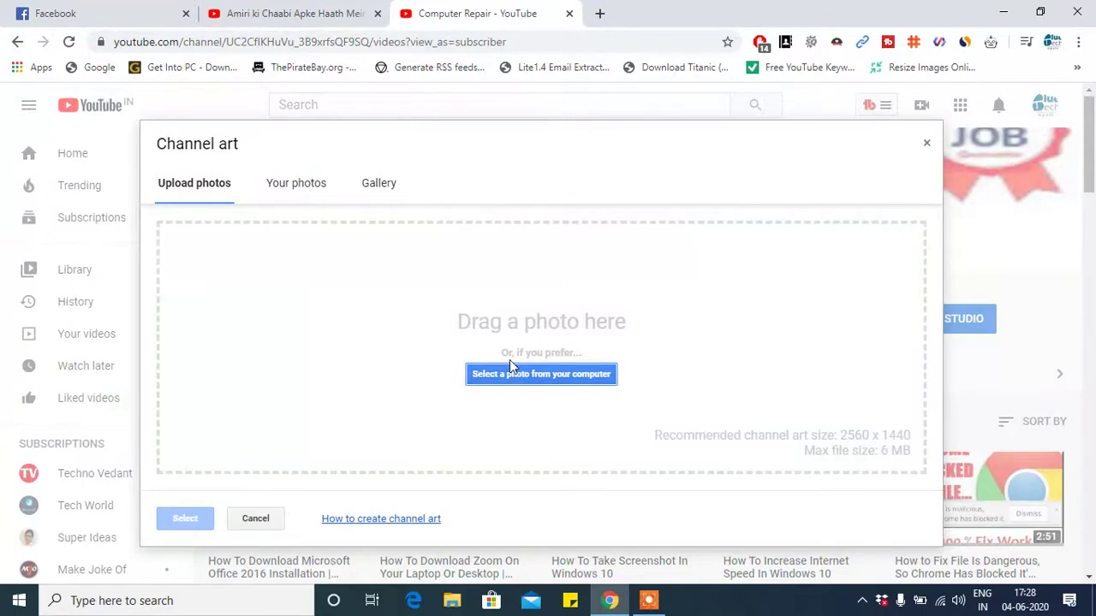
left_click(929, 148)
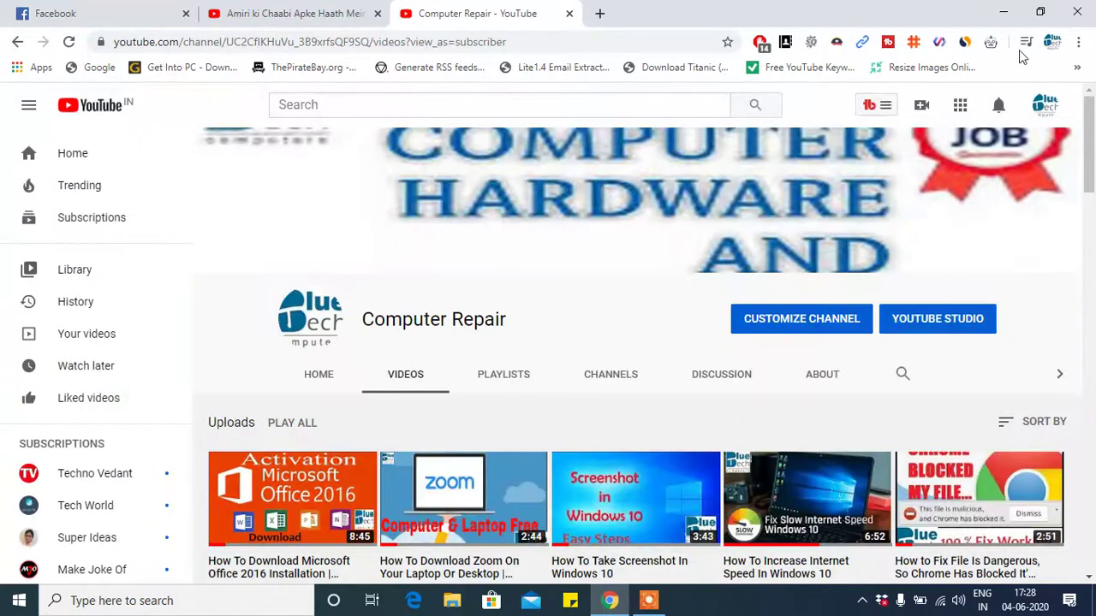
left_click(1004, 13)
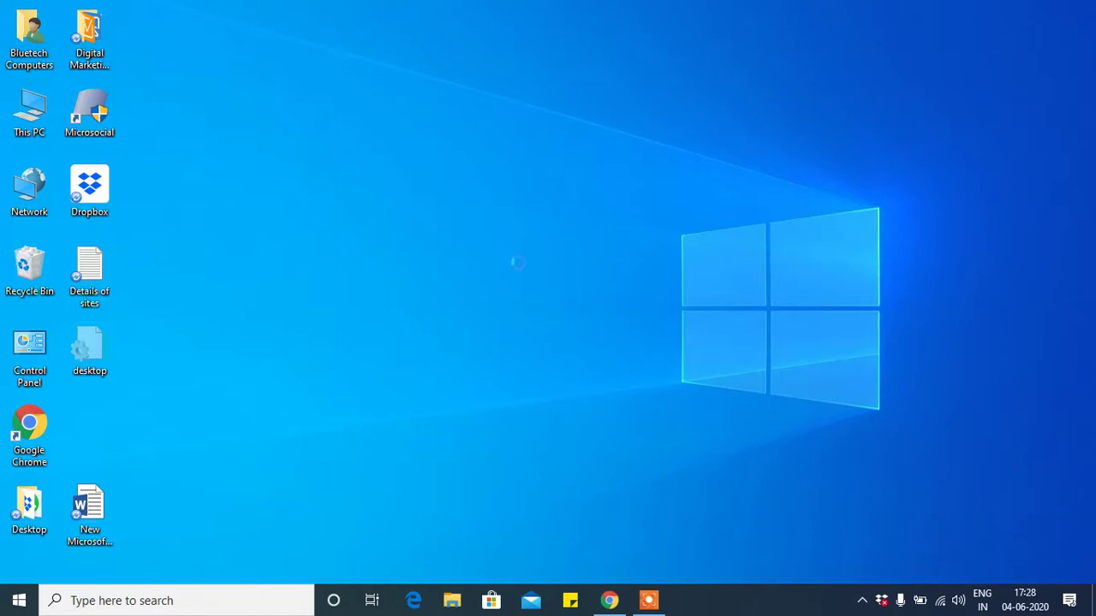
right_click(520, 263)
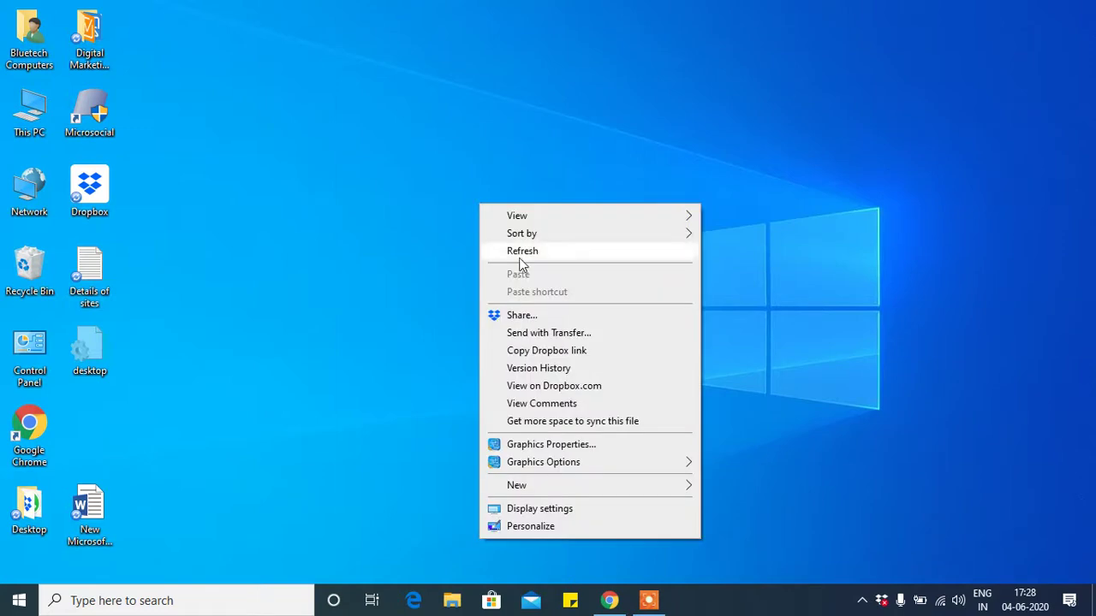
left_click(520, 251)
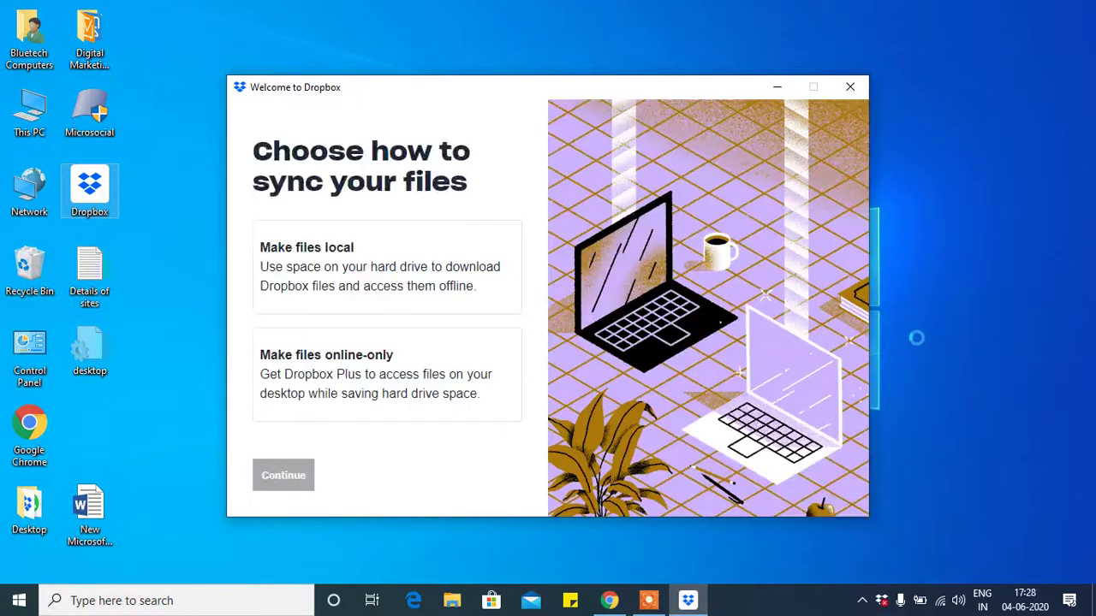
- Choose "Make files online-only" as the sync option, continue to save space with Plus, and minimize the Dropbox folder window
key("shift+F10")
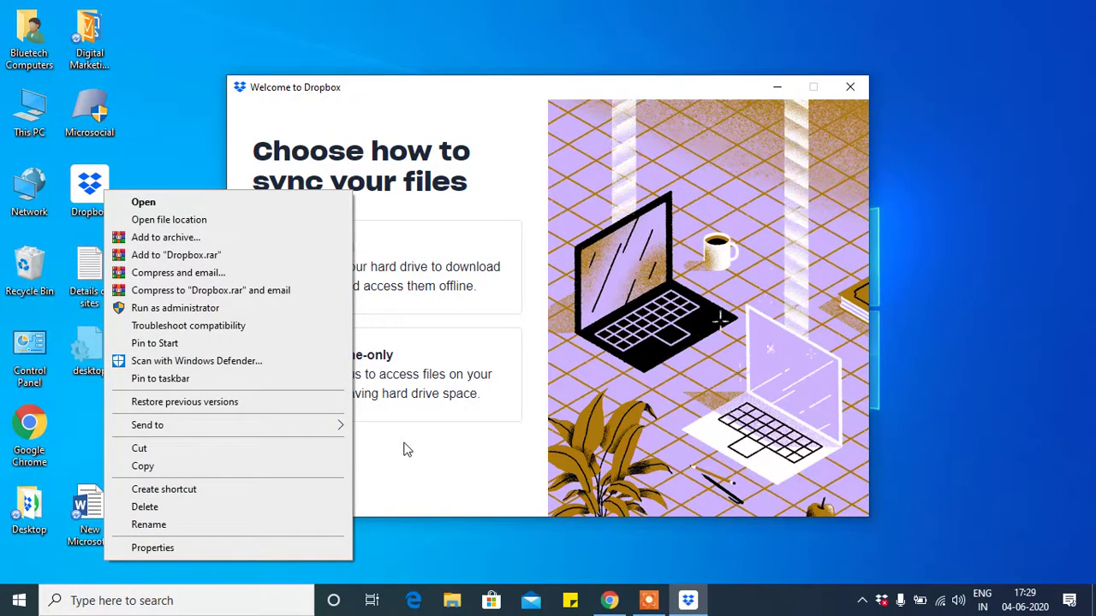
left_click(178, 154)
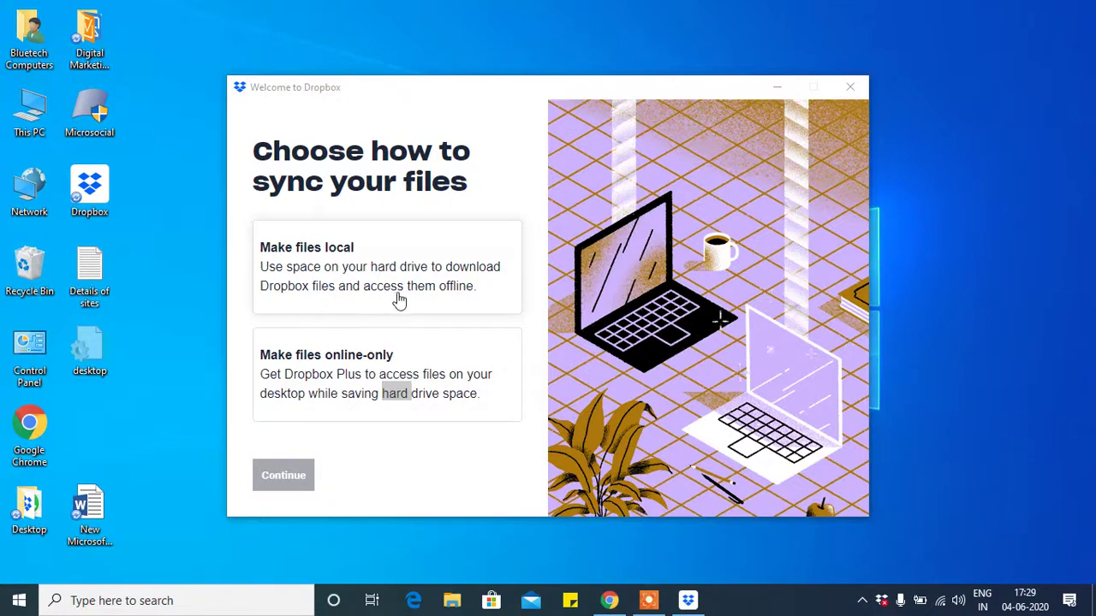
left_click(347, 381)
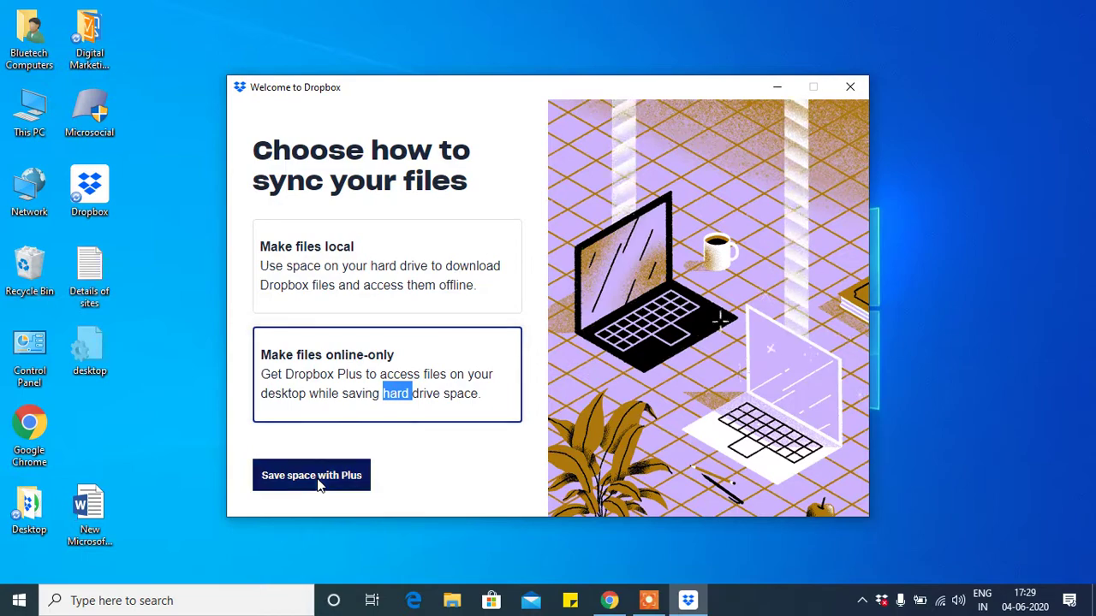
left_click(319, 482)
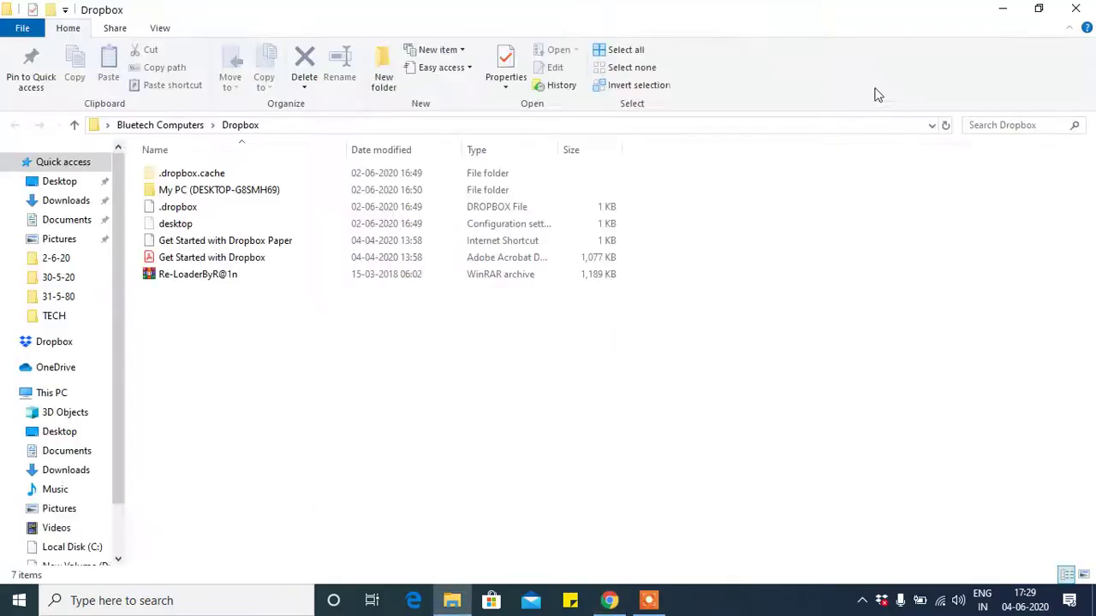
left_click(1003, 9)
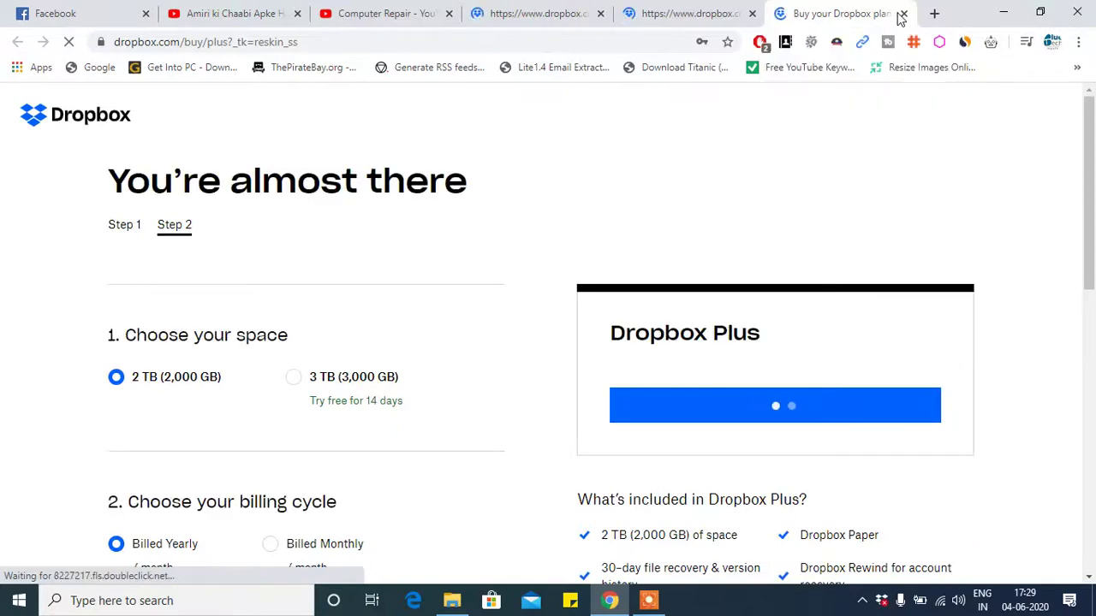
- Examine the storage space, billing cycle and payment options on the Dropbox Plus purchase page
left_click(1002, 12)
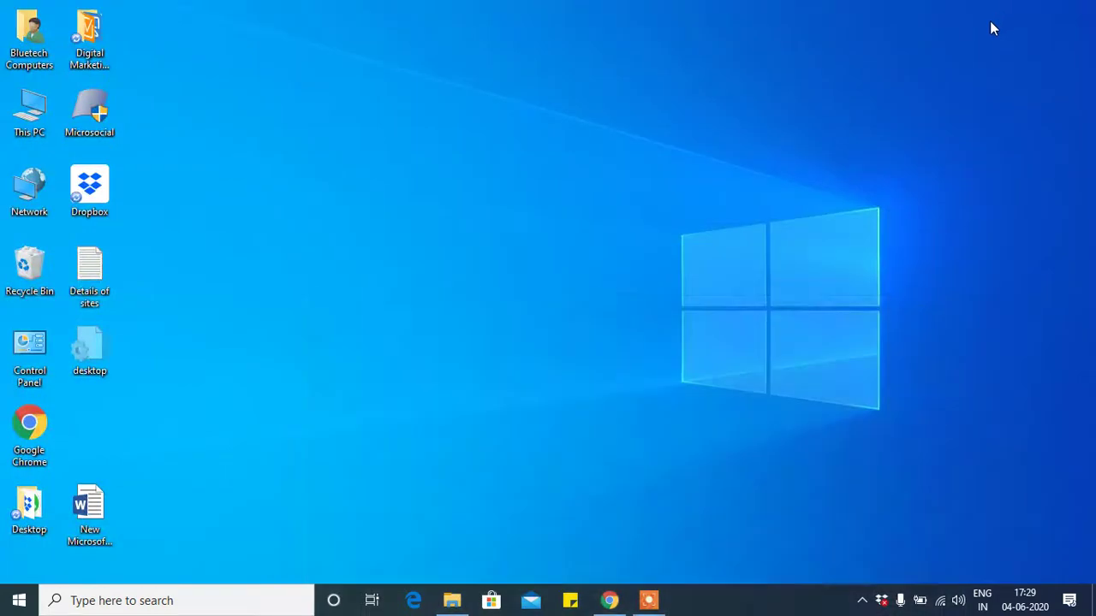
left_click(610, 600)
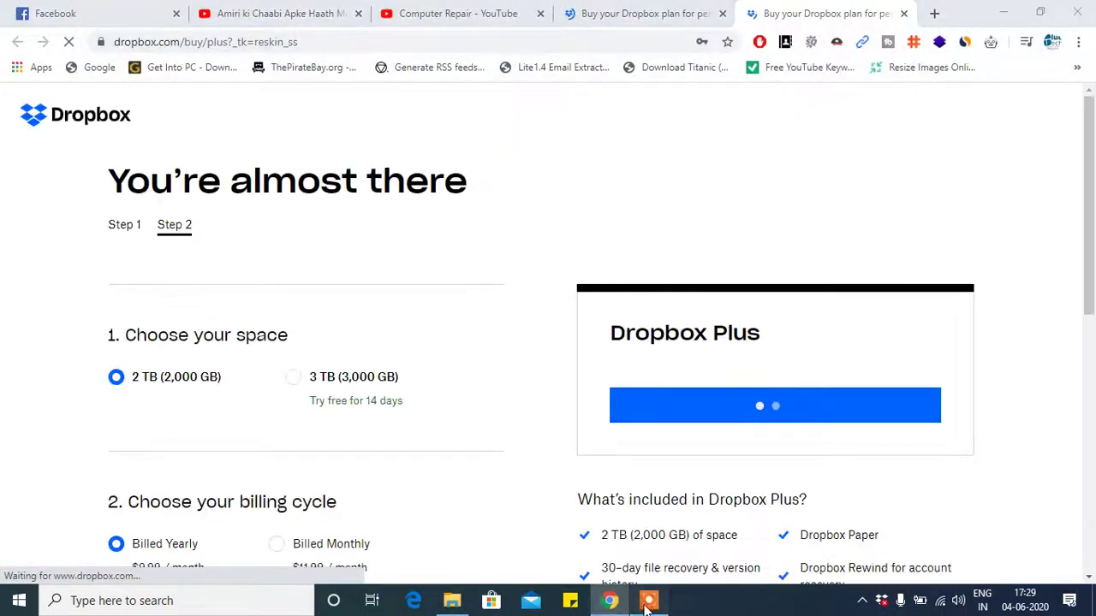
left_click(648, 602)
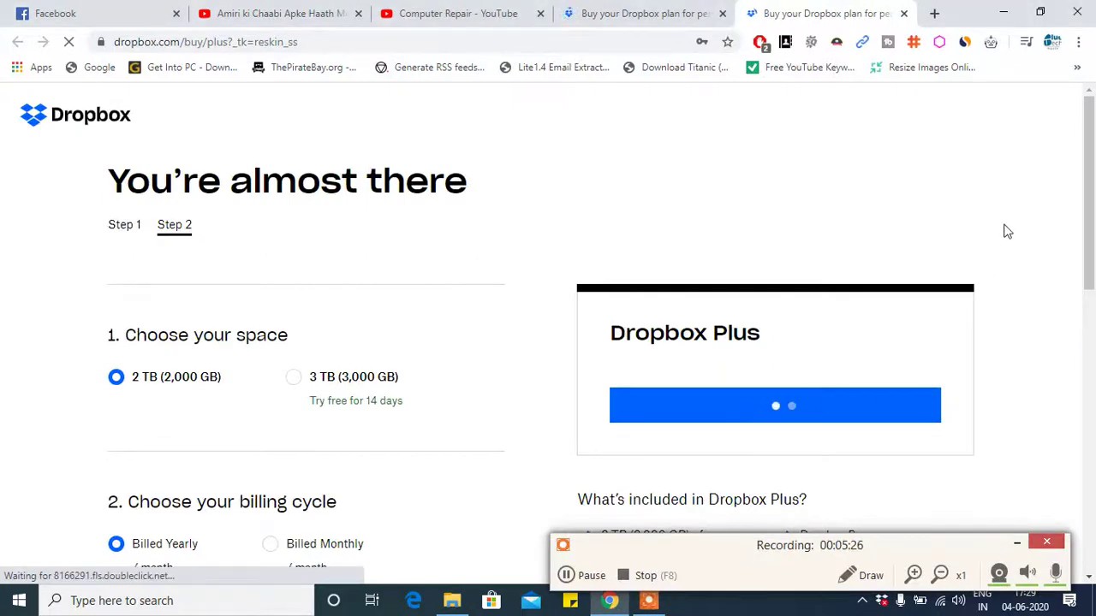
scroll(1004, 231, "down", 4)
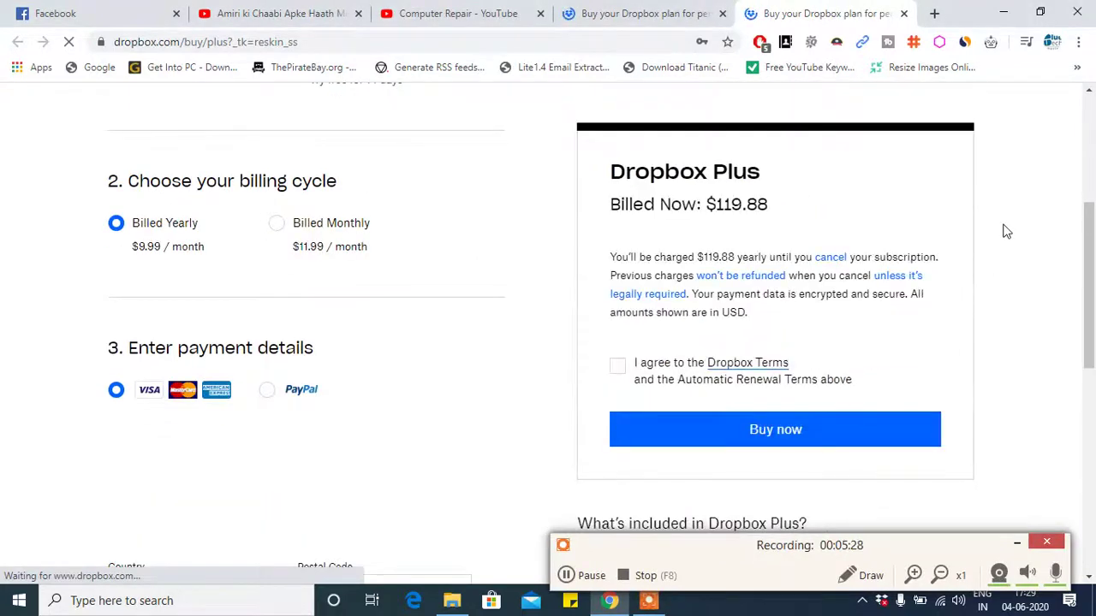
scroll(1006, 231, "down", 2)
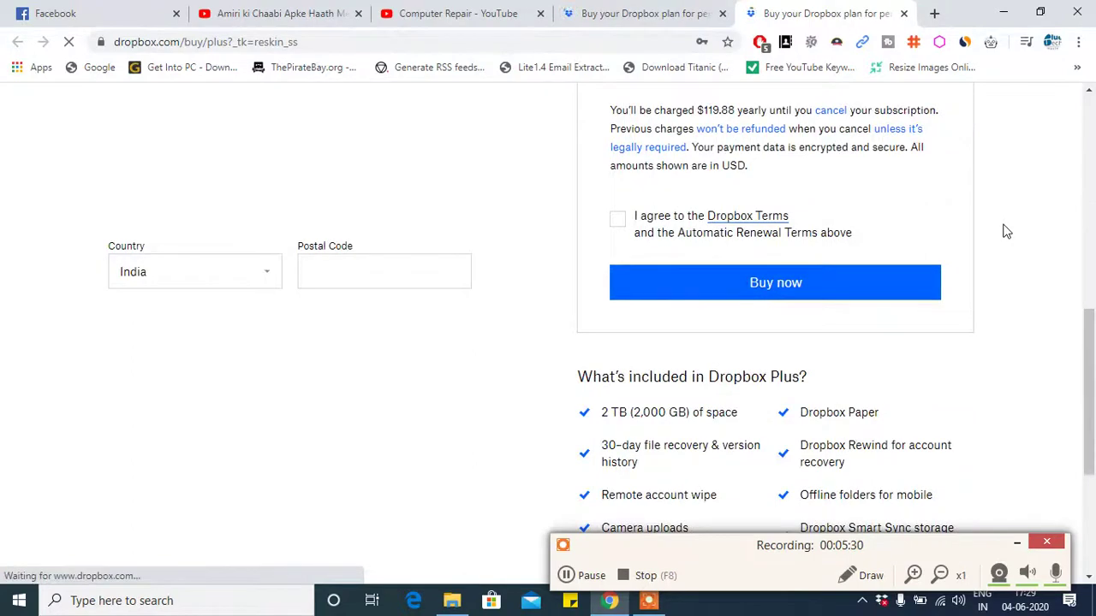
scroll(1006, 231, "down", 2)
scroll(1006, 231, "up", 6)
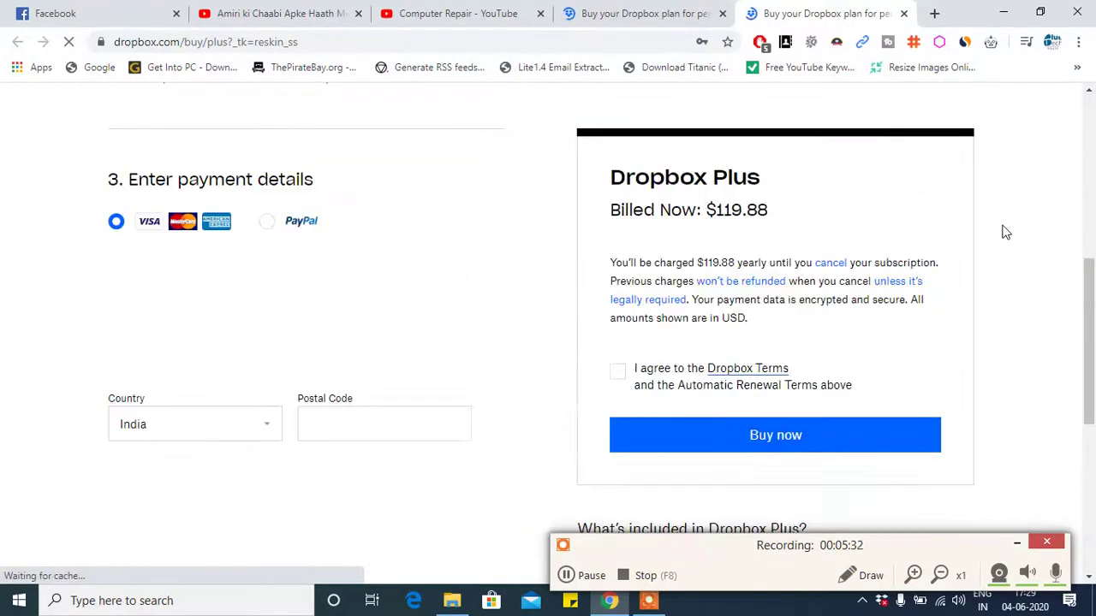
left_click(1015, 548)
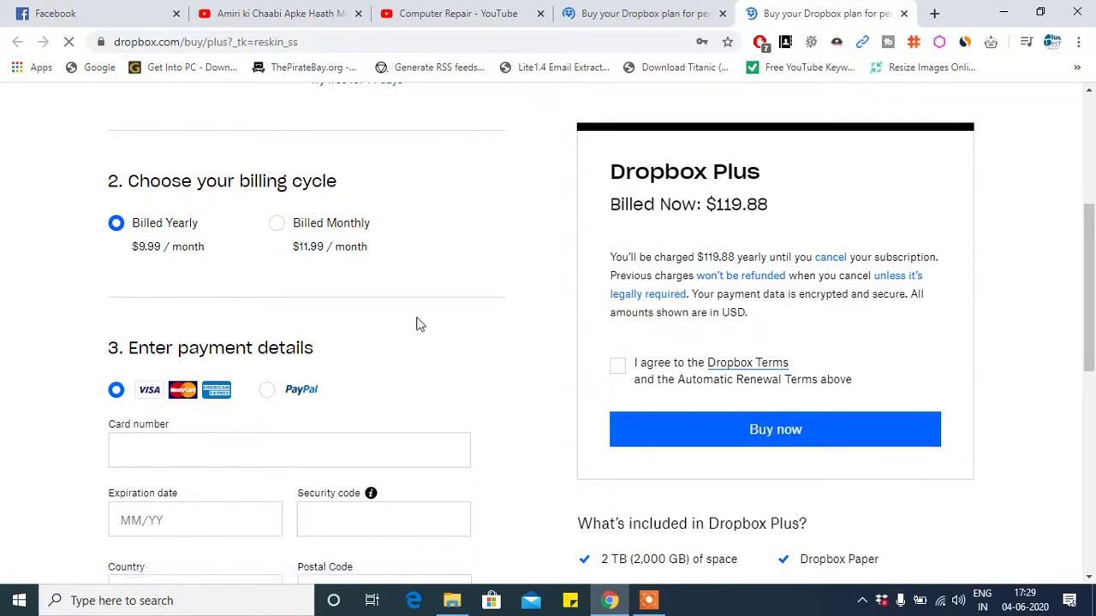
scroll(416, 320, "up", 3)
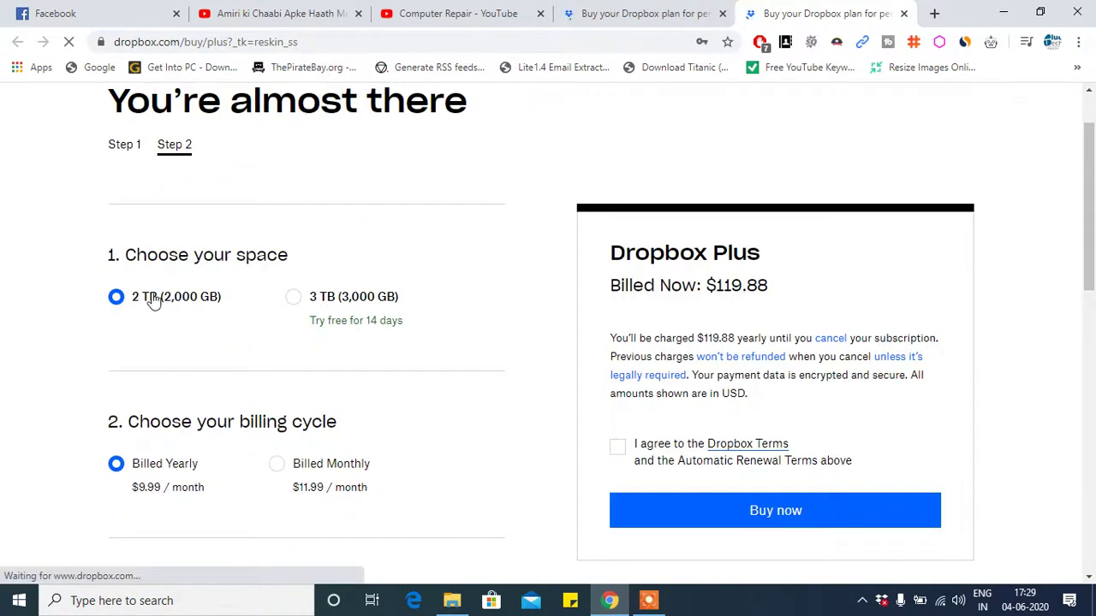
scroll(154, 300, "down", 2)
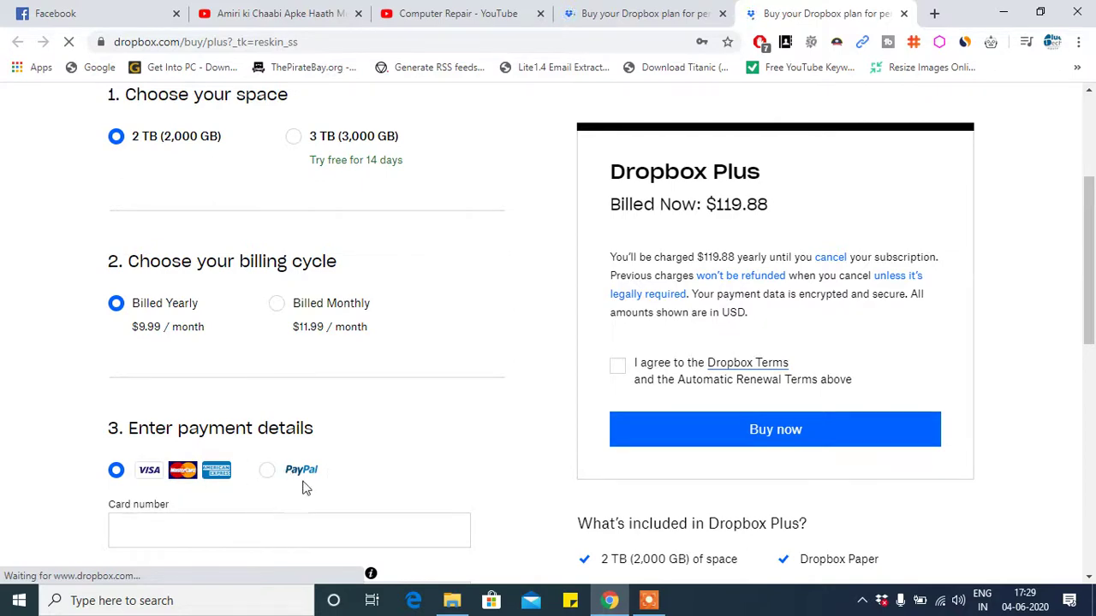
scroll(297, 488, "up", 3)
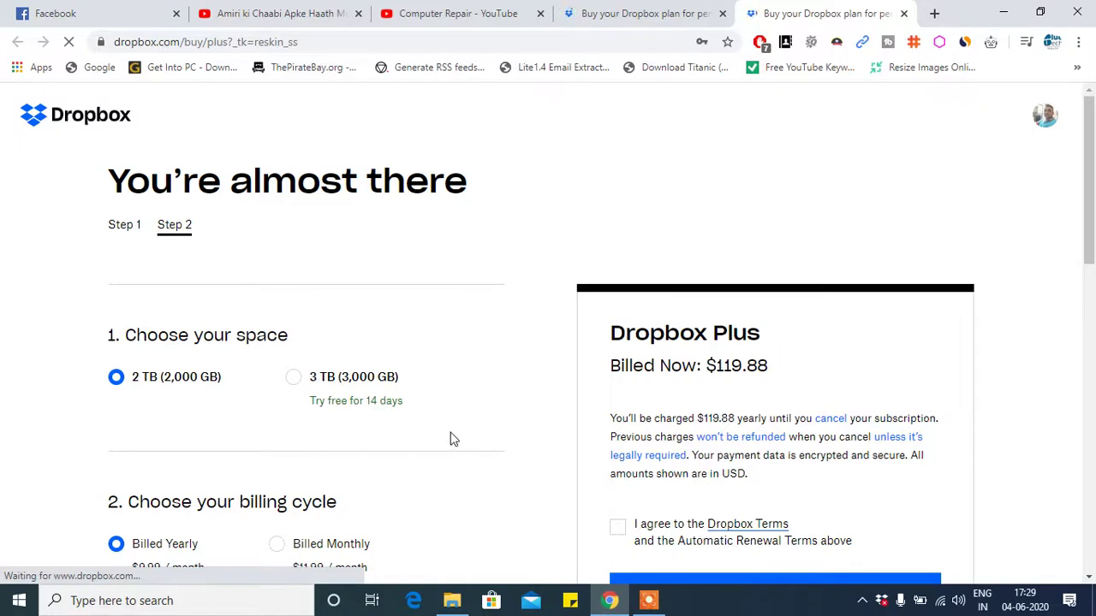
- Look over the Dropbox Plus billing cycle and payment details once more, and minimize the browser
scroll(454, 439, "down", 1)
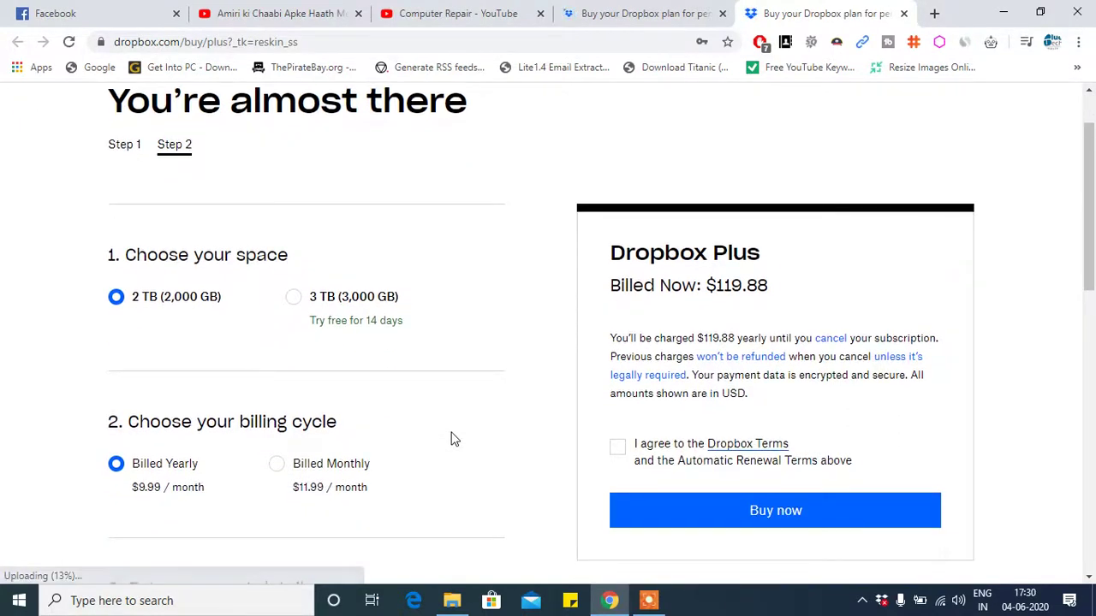
scroll(513, 416, "down", 3)
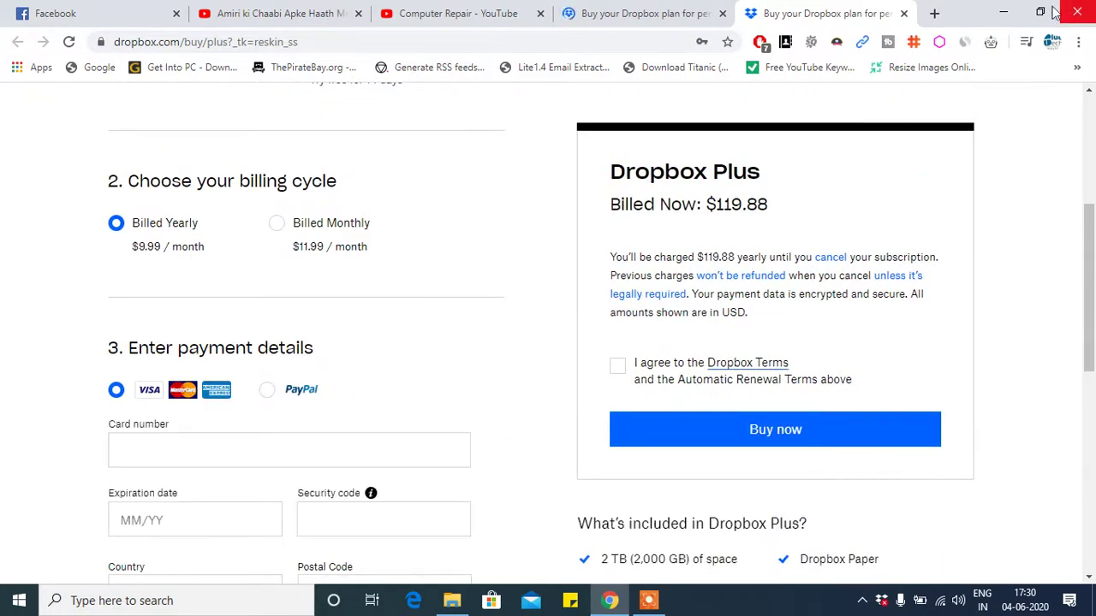
left_click(1007, 12)
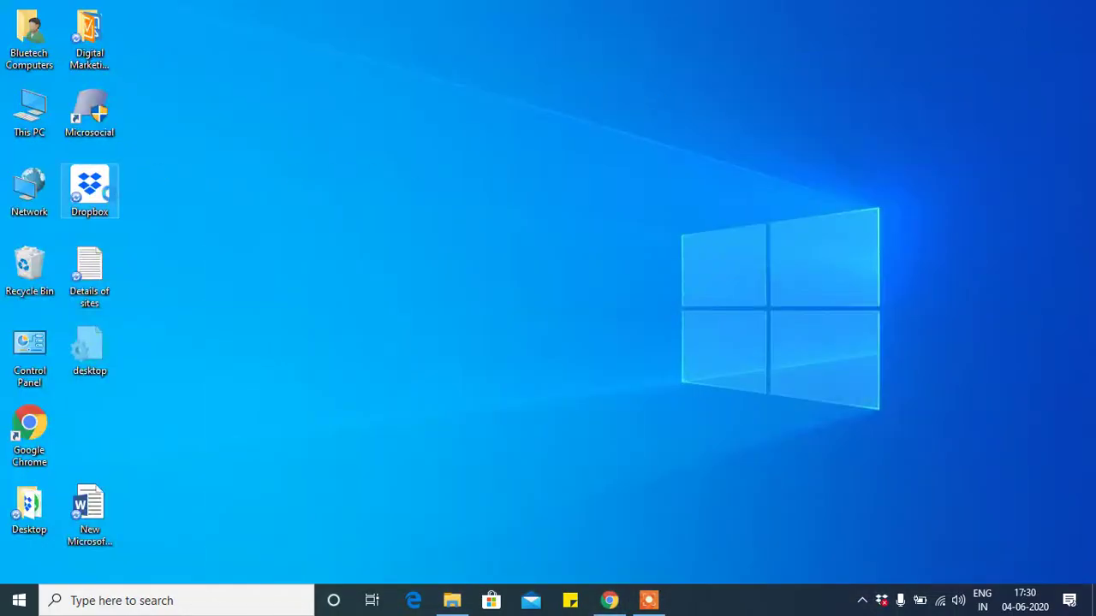
- Open the Dropbox folder from its desktop shortcut, view its contents in a maximized window, and close it
right_click(92, 193)
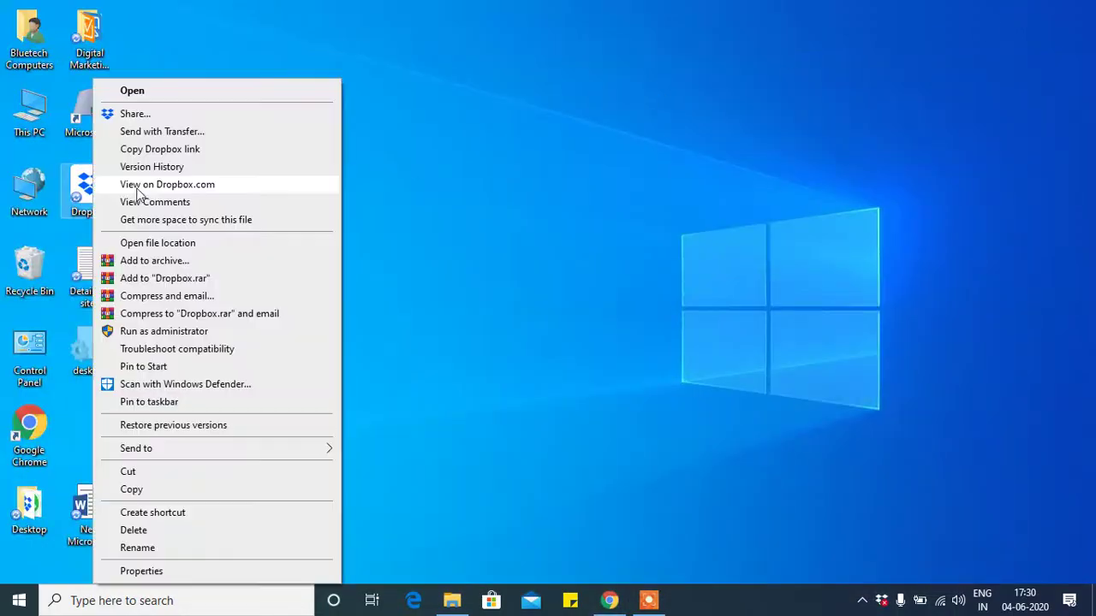
left_click(181, 91)
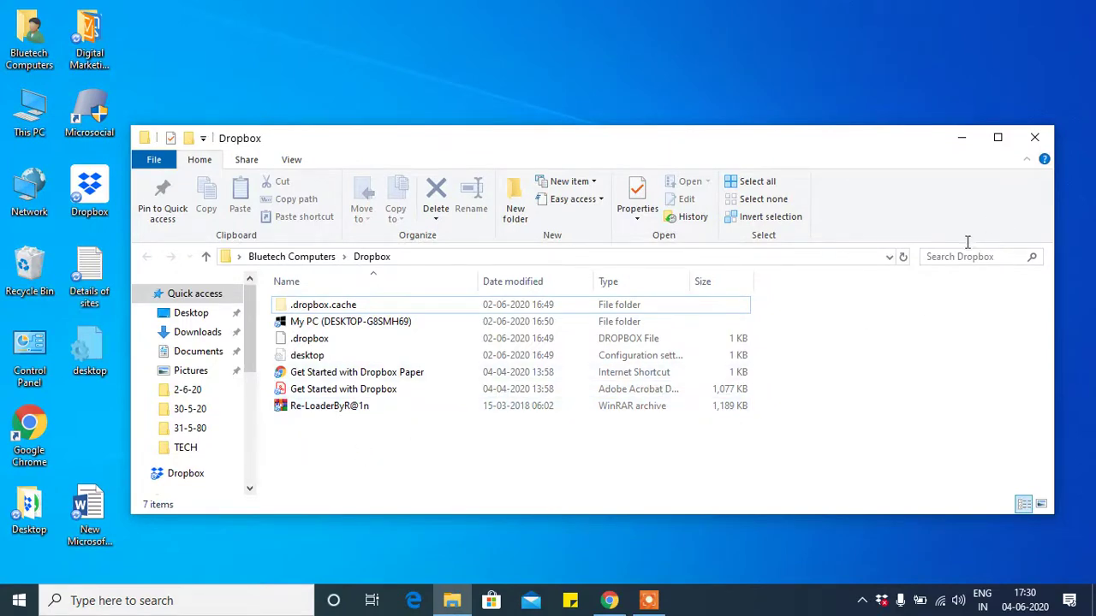
left_click(997, 137)
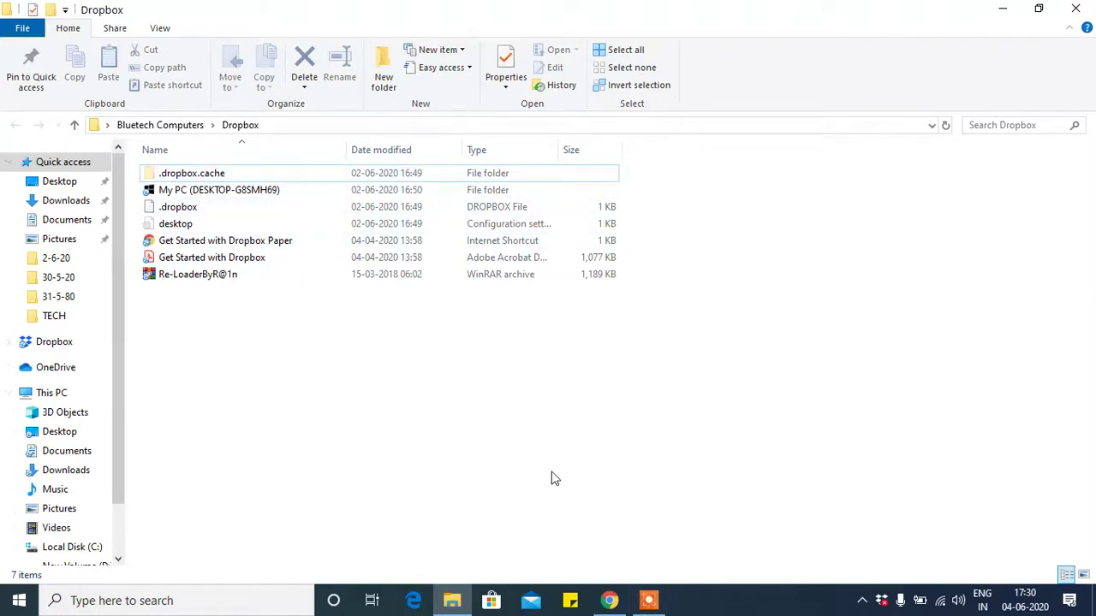
left_click(1088, 8)
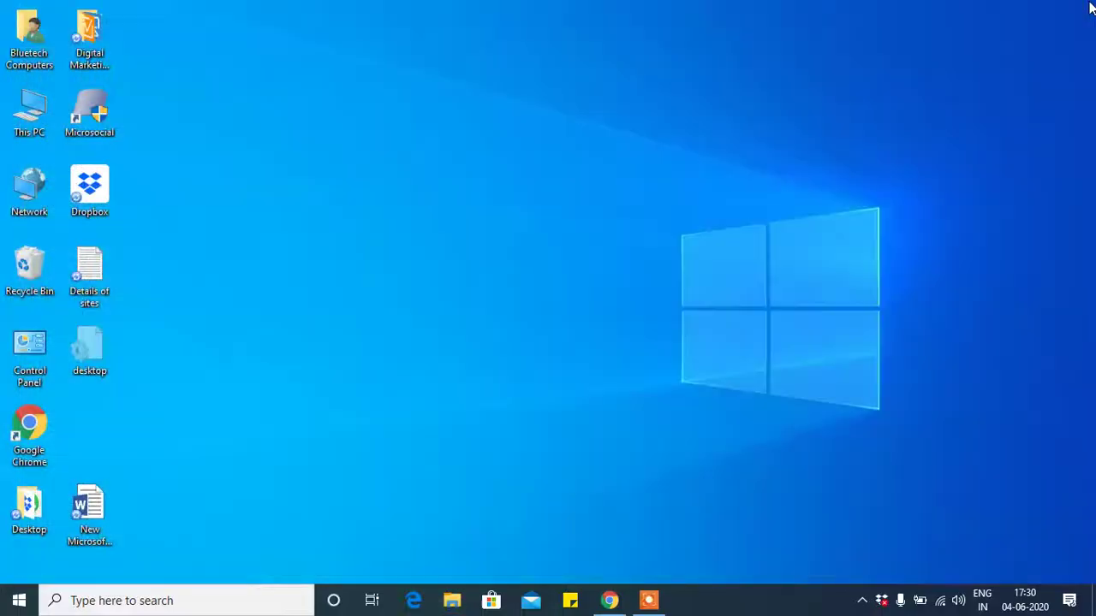
left_click(609, 600)
left_click(652, 600)
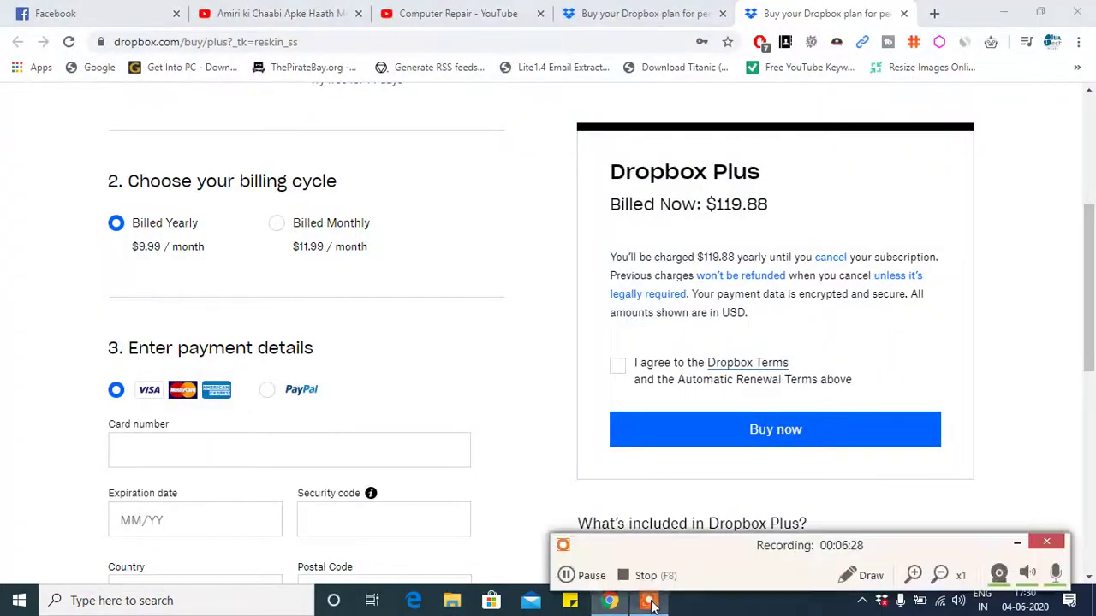